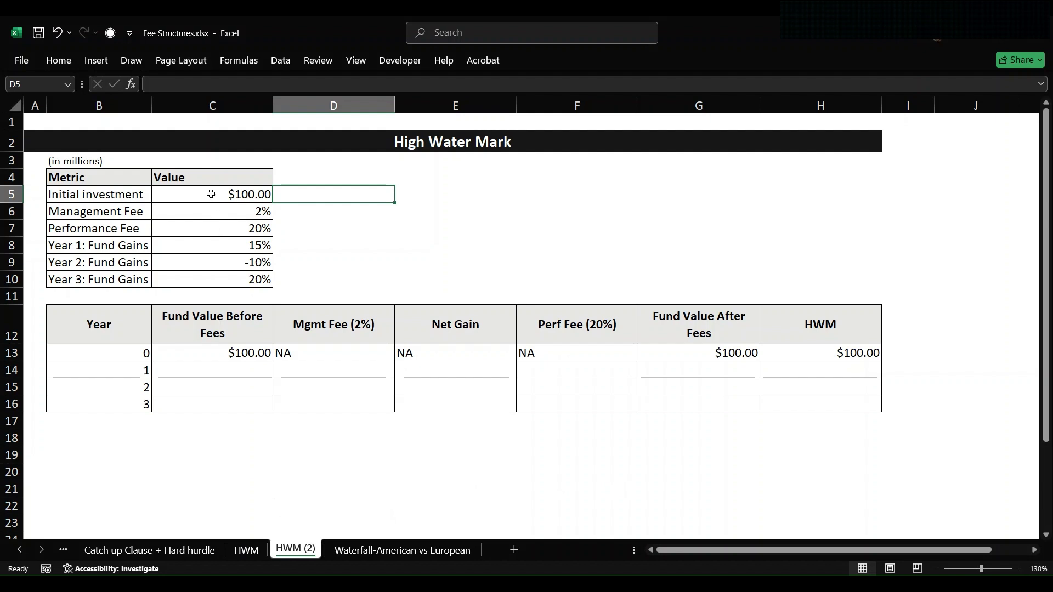
Review the High Water Mark assumptions: initial investment, management fee, performance fee and the fund gains for Years 1 to 3.
{"action": "key", "text": "Down"}
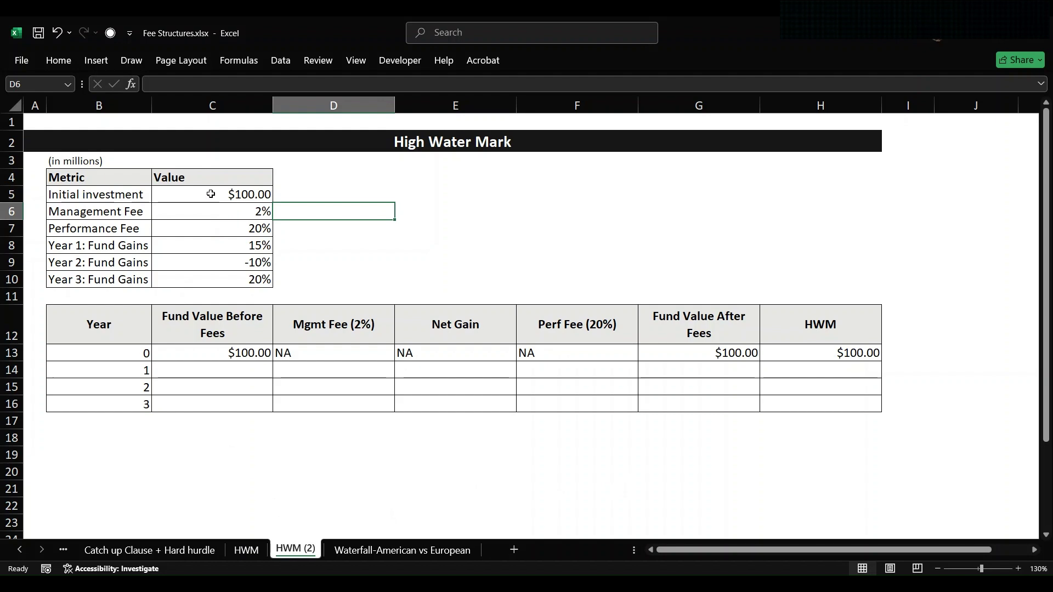
{"action": "key", "text": "Down"}
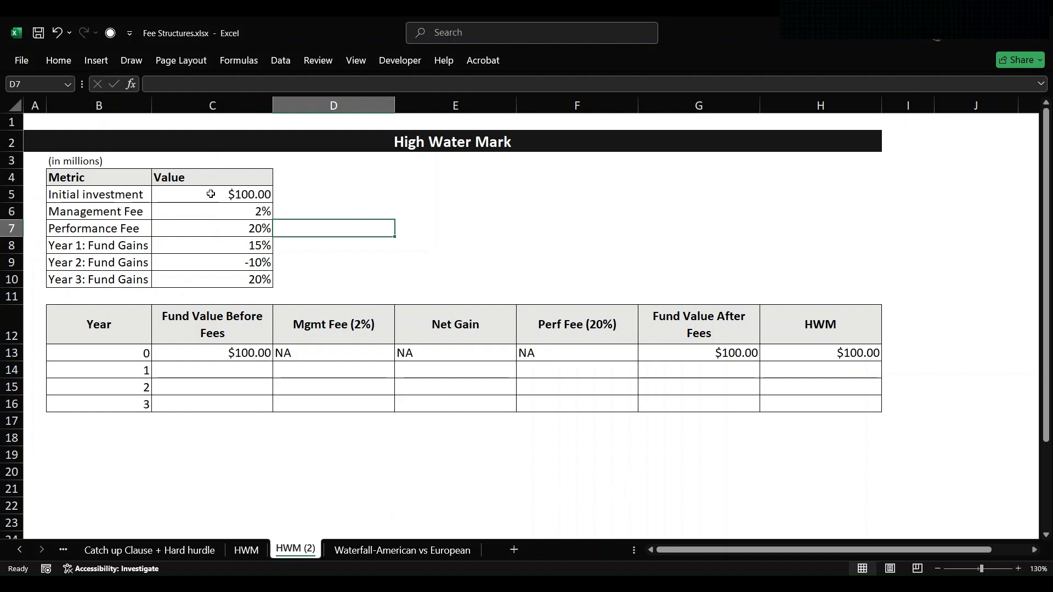
{"action": "key", "text": "Down"}
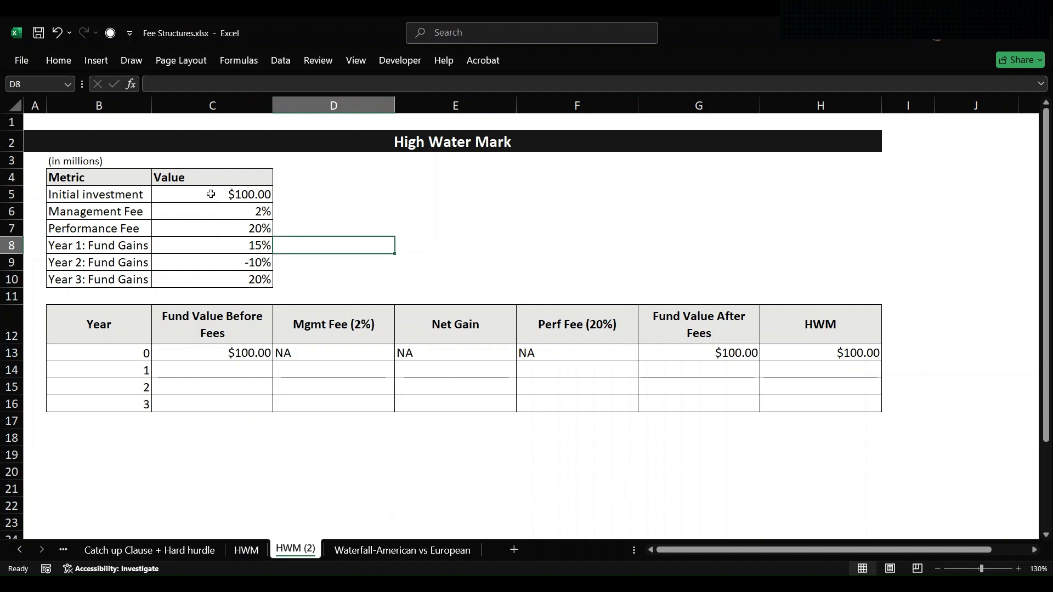
{"action": "key", "text": "Down"}
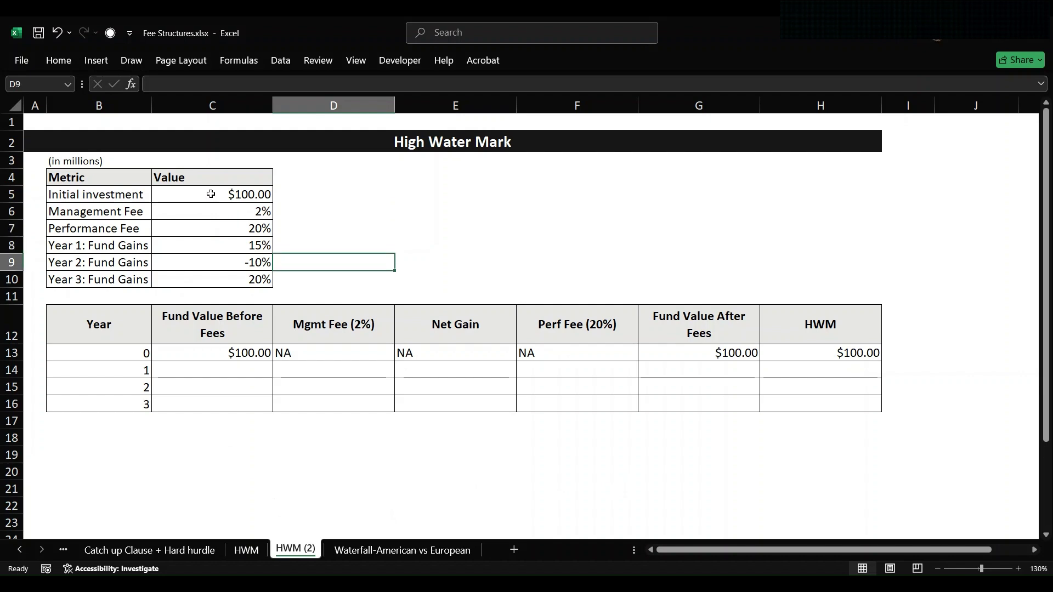
{"action": "key", "text": "Down"}
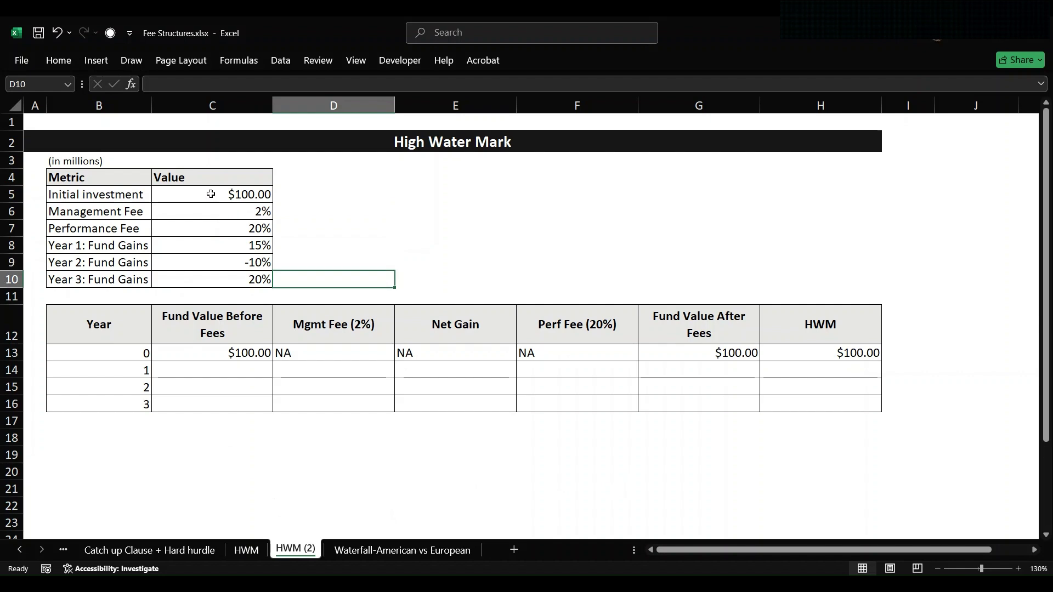
{"action": "key", "text": "Down"}
{"action": "key", "text": "Down"}
{"action": "key", "text": "Down"}
{"action": "key", "text": "Down"}
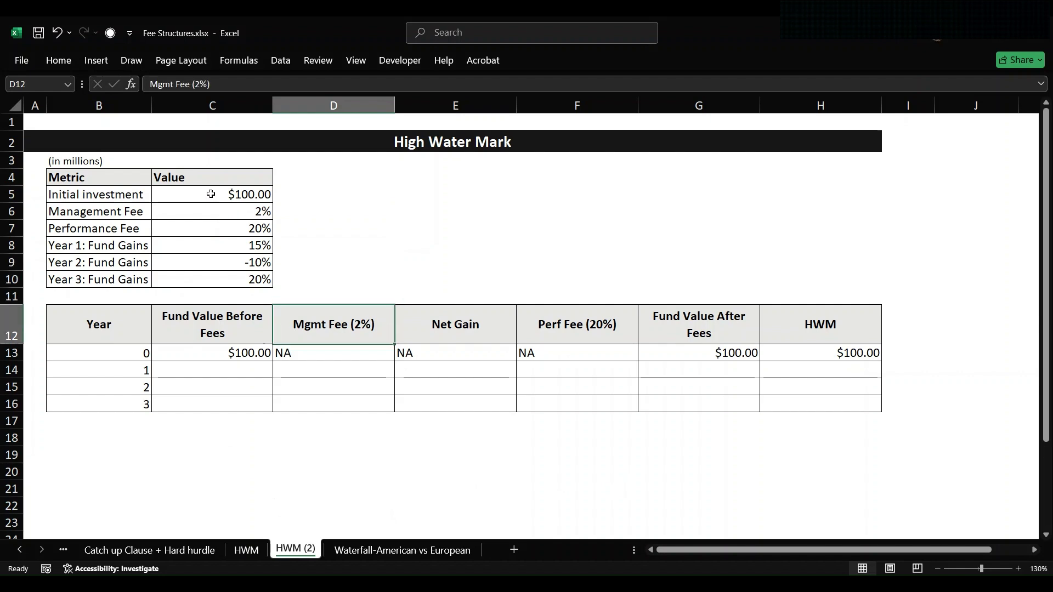
Examine the Year 0 row of the fee table, from Fund Value Before Fees across to HWM.
{"action": "key", "text": "Up"}
{"action": "key", "text": "Left"}
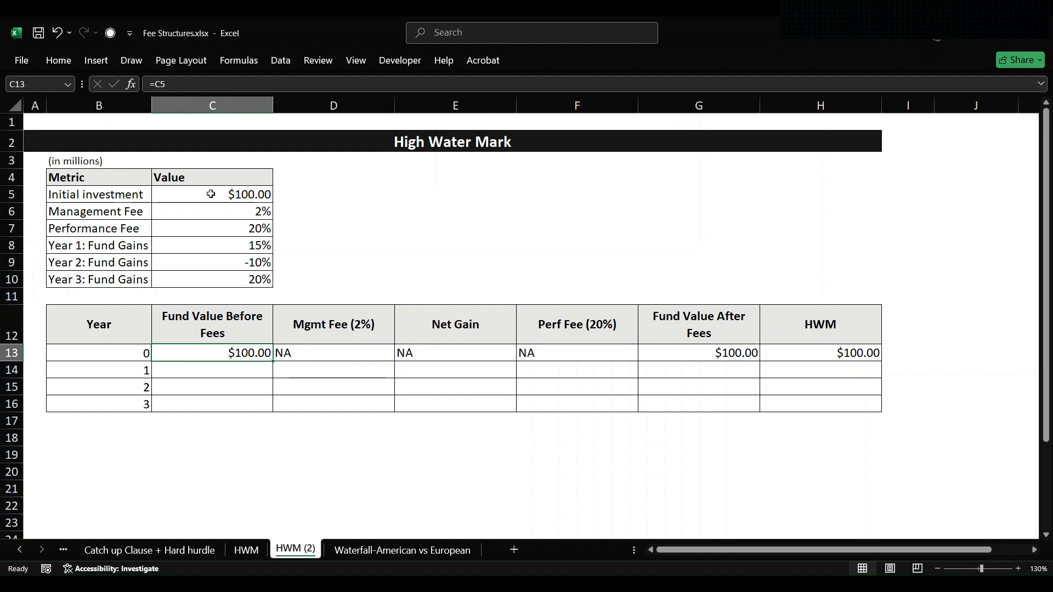
{"action": "key", "text": "Right"}
{"action": "key", "text": "Right"}
{"action": "key", "text": "Right"}
{"action": "key", "text": "Right"}
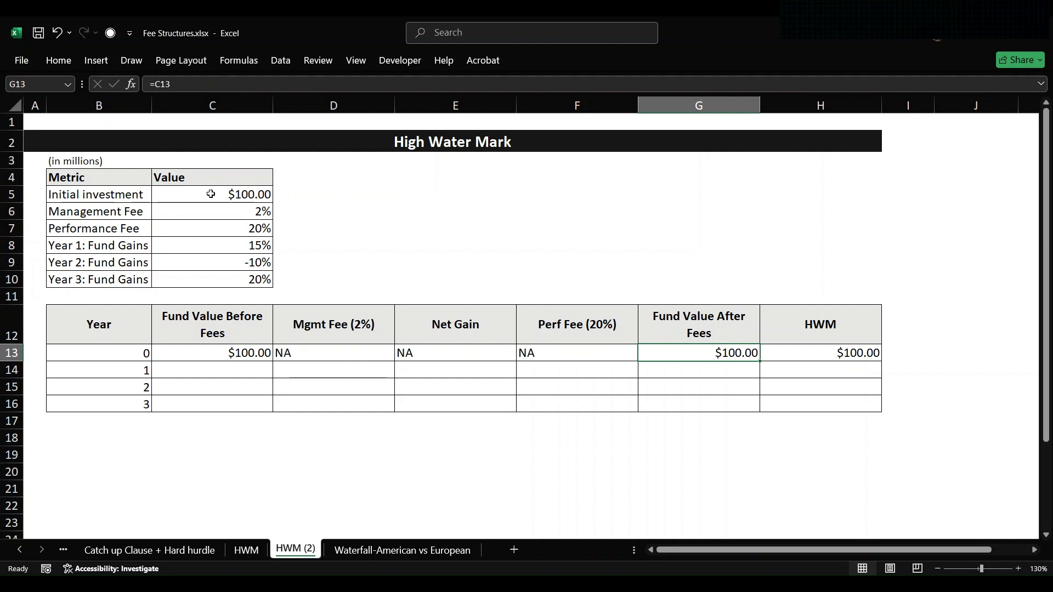
{"action": "key", "text": "Right"}
Calculate the Year 1 Fund Value Before Fees in C14 with the formula =G13*(1+C8).
{"action": "key", "text": "Down"}
{"action": "key", "text": "Left"}
{"action": "key", "text": "Left"}
{"action": "key", "text": "Left"}
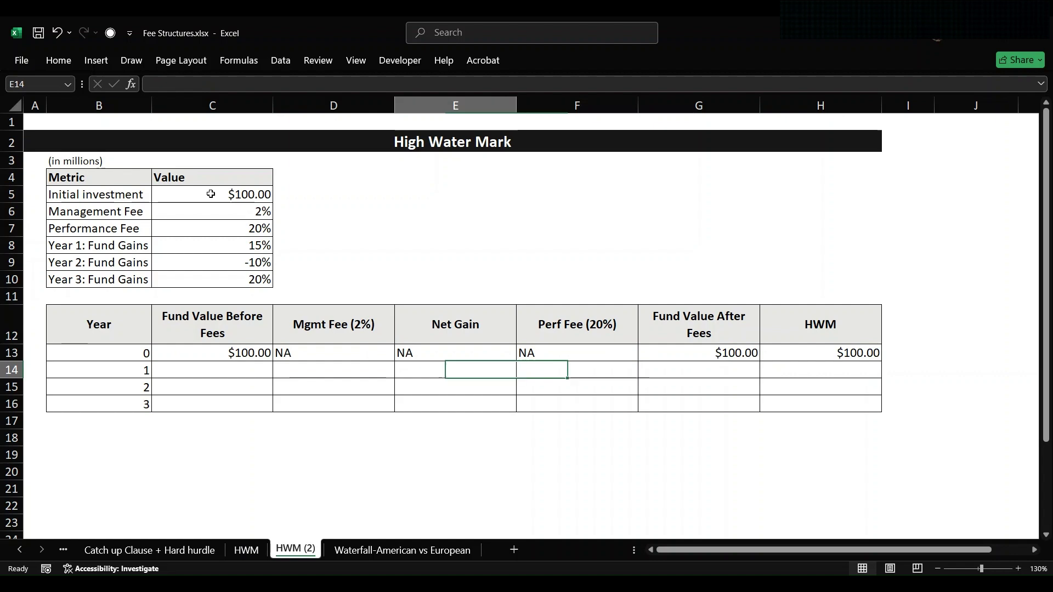
{"action": "key", "text": "Left"}
{"action": "key", "text": "Left"}
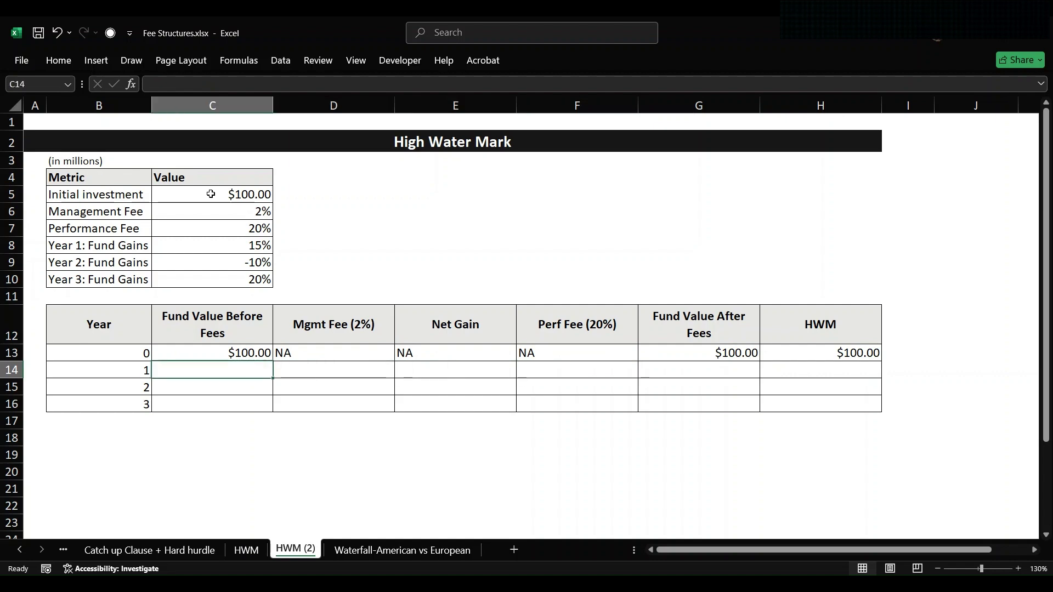
{"action": "type", "text": "="}
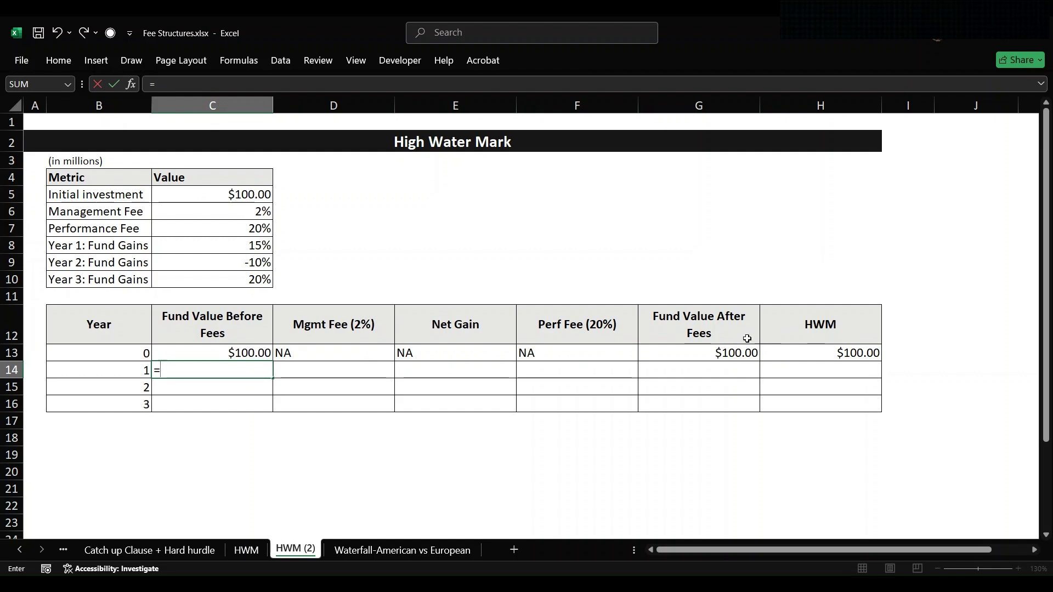
{"action": "left_click", "coordinate": [685, 356]}
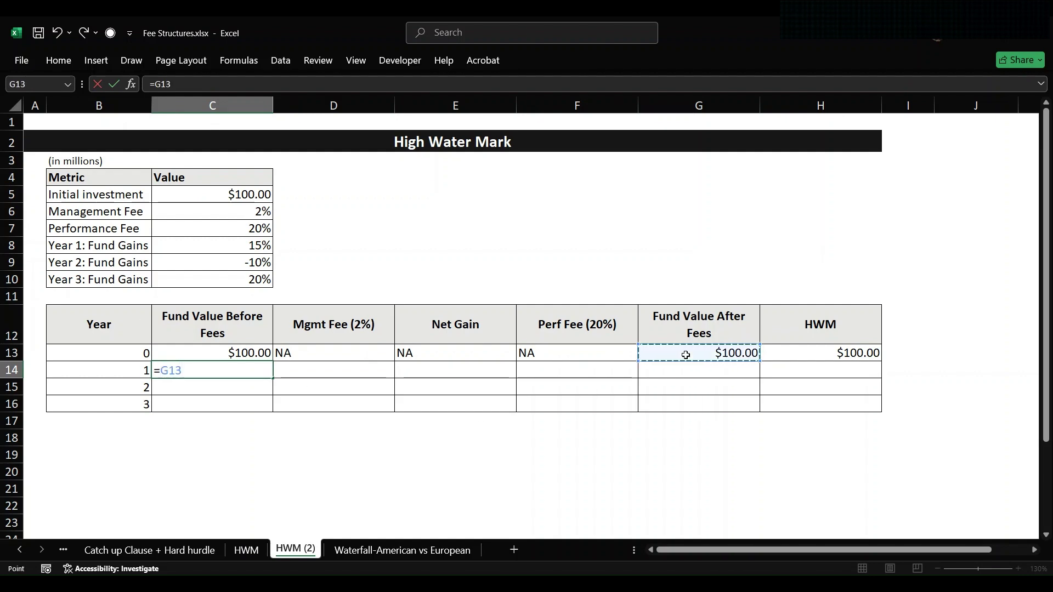
{"action": "type", "text": "*(1"}
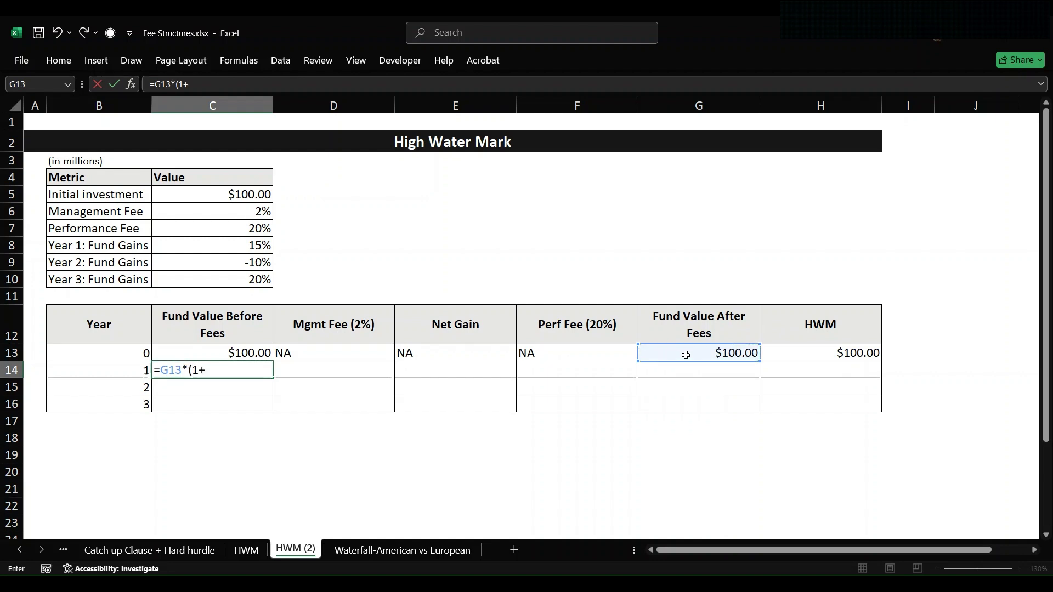
{"action": "type", "text": "+"}
{"action": "left_click", "coordinate": [242, 247]}
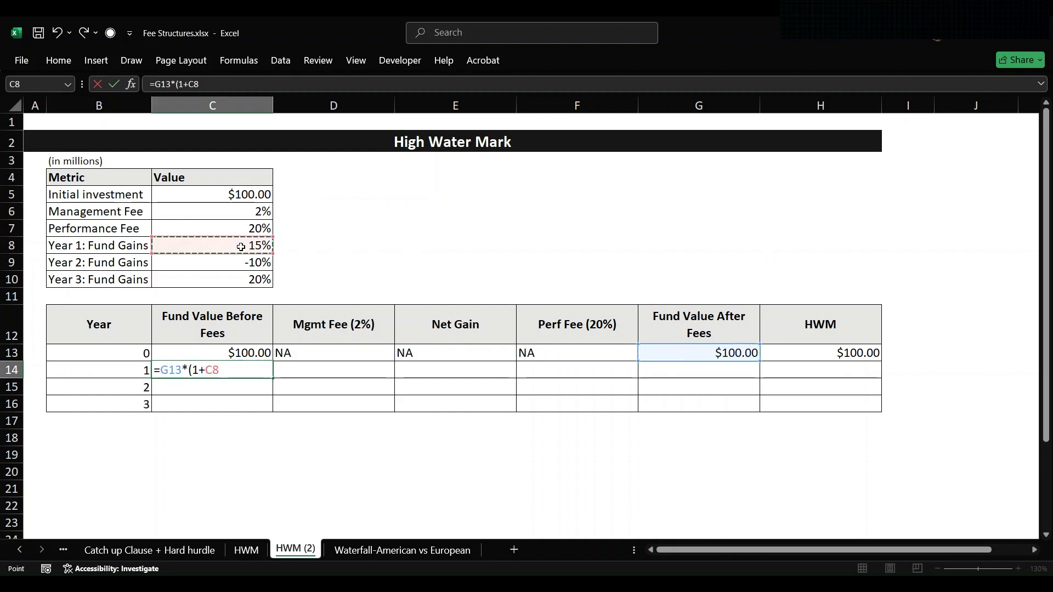
{"action": "type", "text": ")"}
{"action": "key", "text": "Return"}
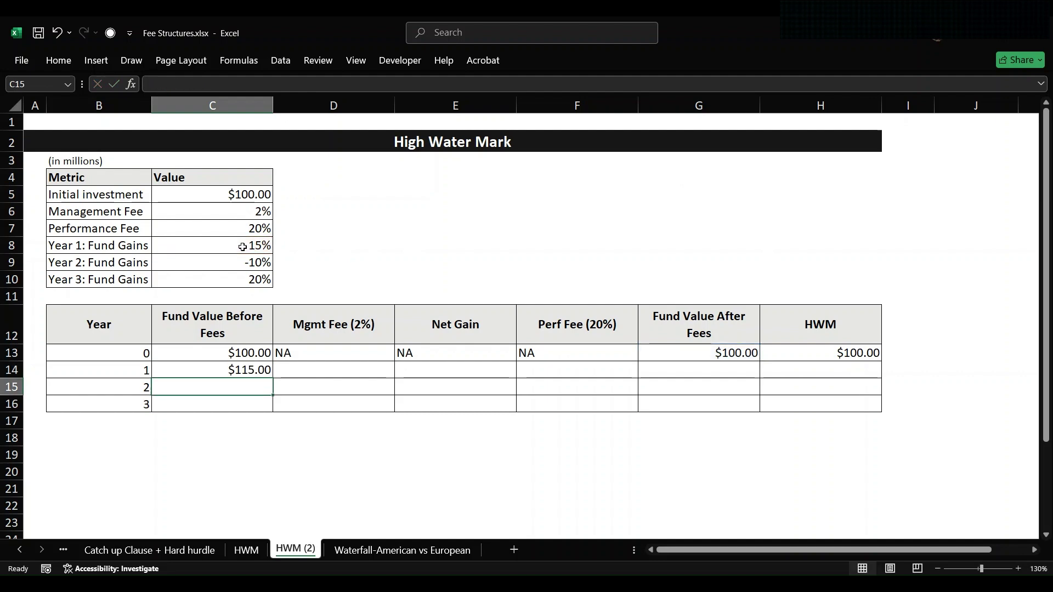
Calculate the Year 1 management fee in D14 with the formula =G13*C6.
{"action": "left_click", "coordinate": [301, 369]}
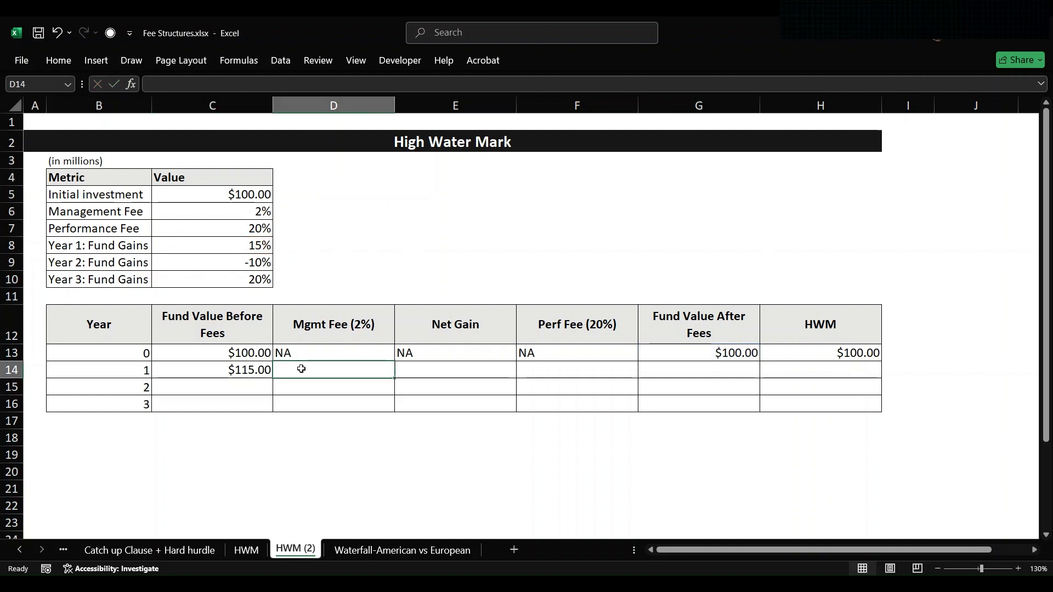
{"action": "type", "text": "="}
{"action": "left_click", "coordinate": [712, 352]}
{"action": "type", "text": "*"}
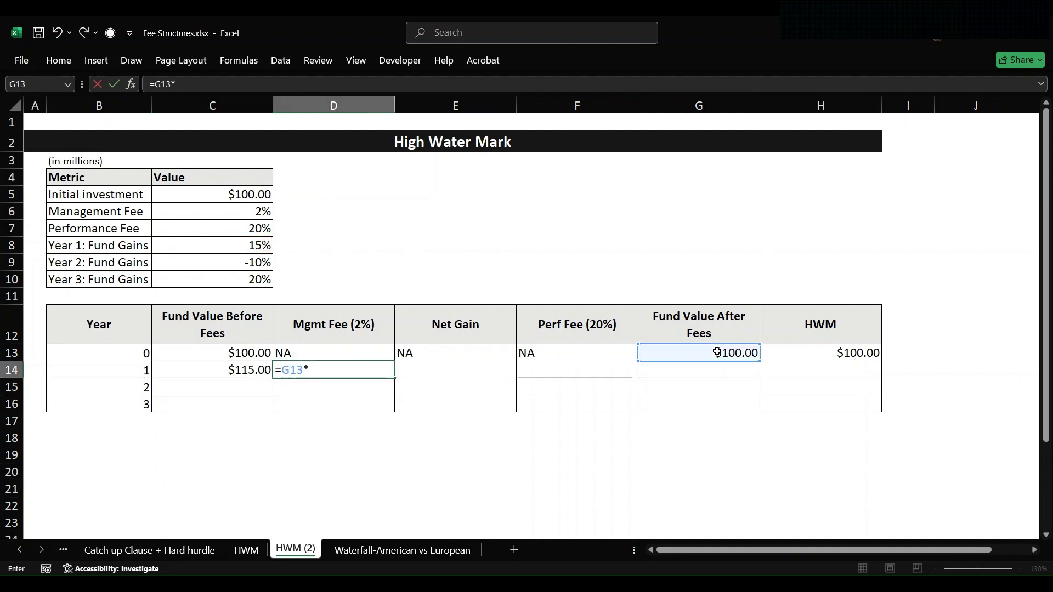
{"action": "left_click", "coordinate": [218, 210]}
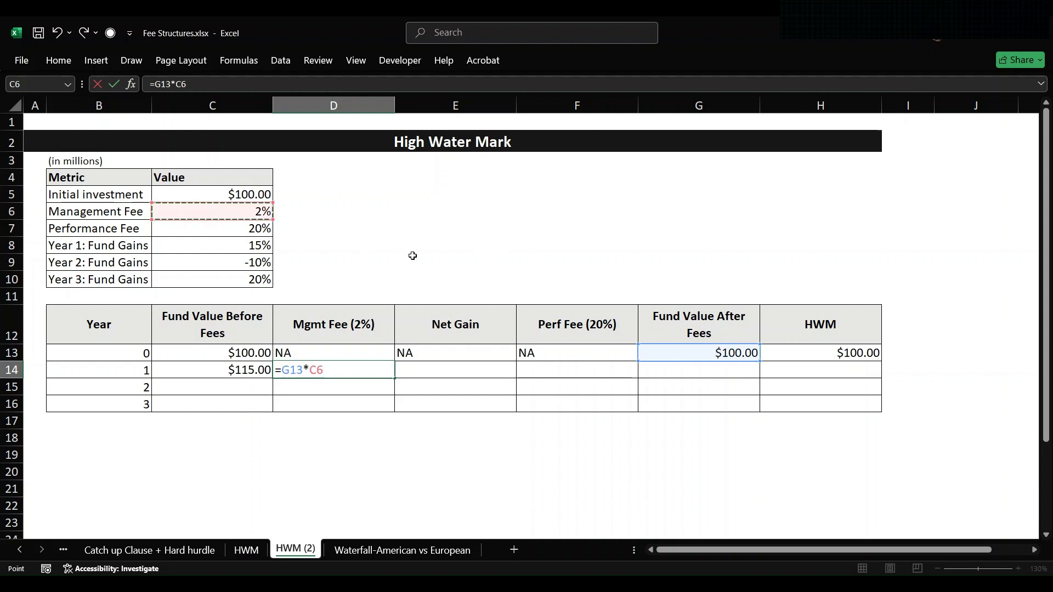
{"action": "key", "text": "ctrl+Return"}
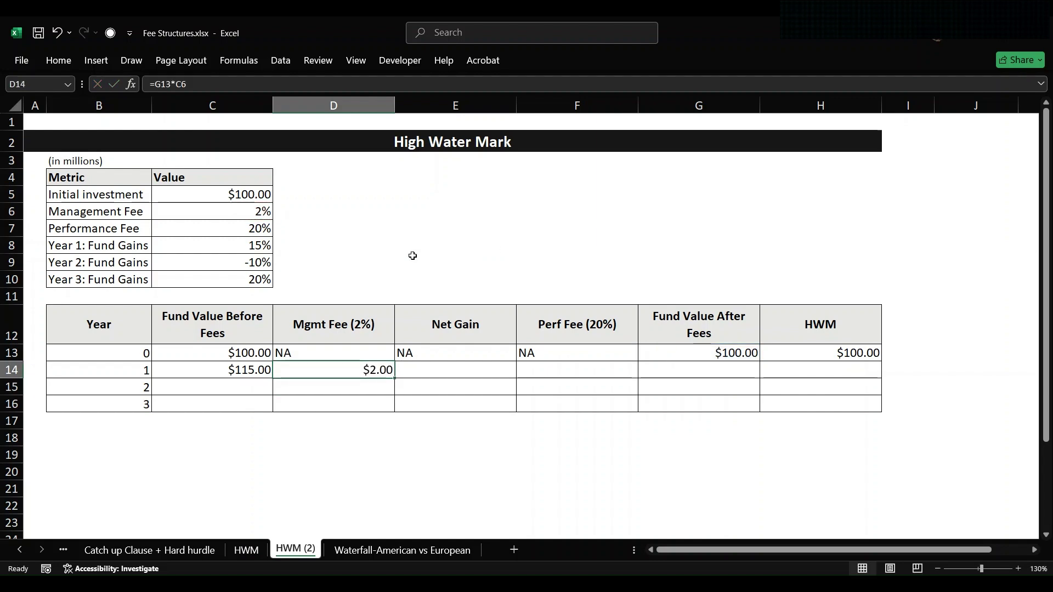
Calculate the Year 1 Net Gain in E14 with the formula =C14-G13-D14.
{"action": "key", "text": "Right"}
{"action": "type", "text": "="}
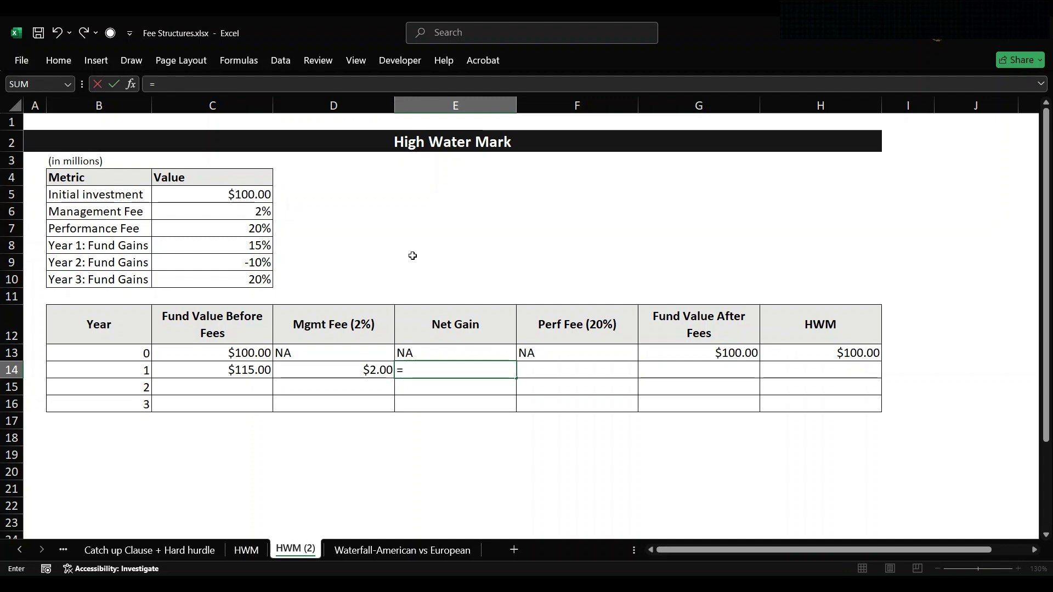
{"action": "left_click", "coordinate": [231, 371]}
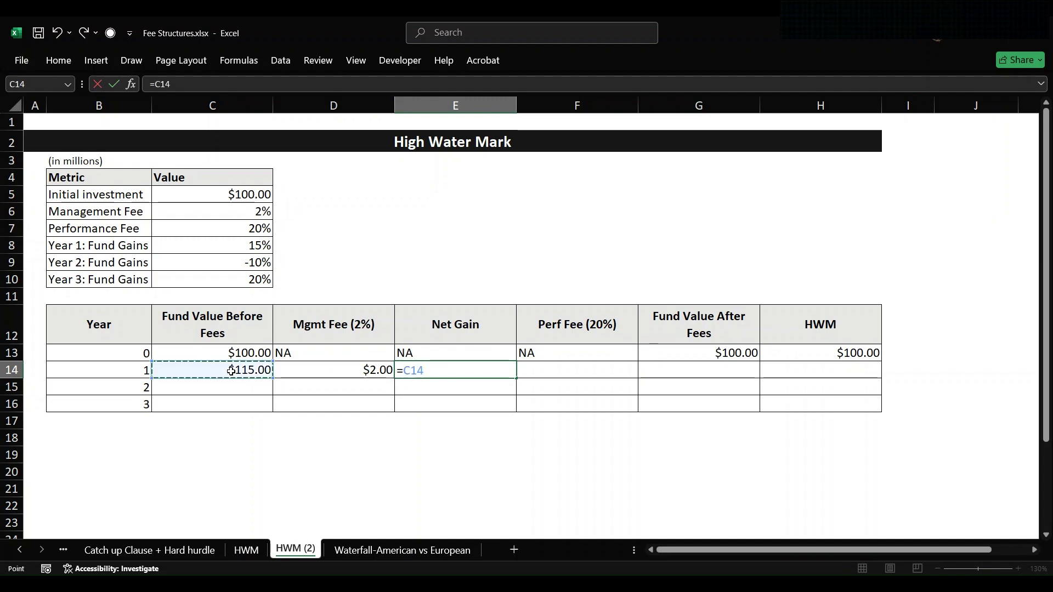
{"action": "type", "text": "-"}
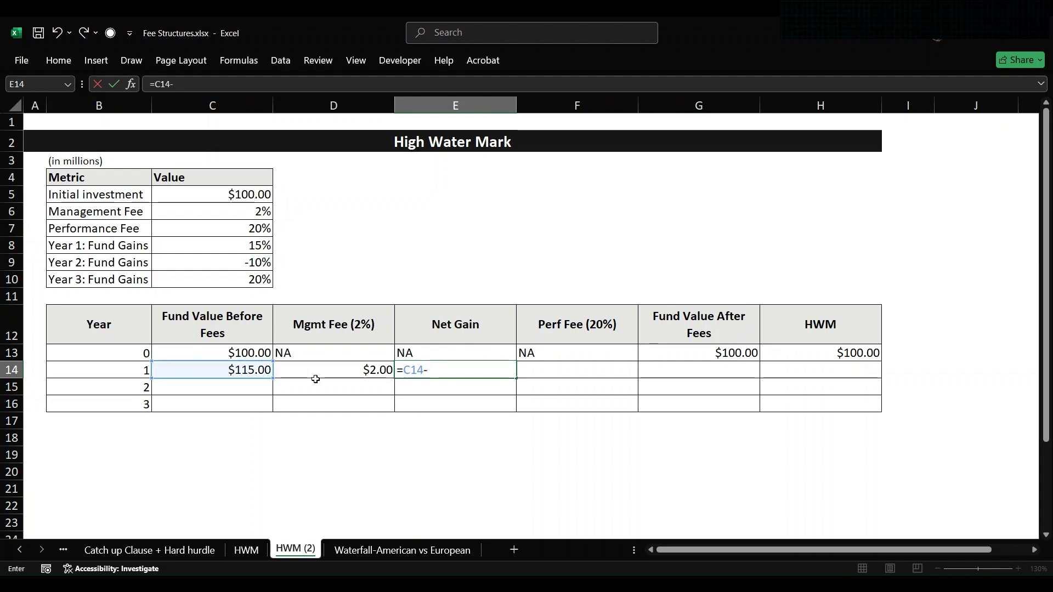
{"action": "left_click", "coordinate": [712, 353]}
{"action": "type", "text": "-"}
{"action": "left_click", "coordinate": [335, 370]}
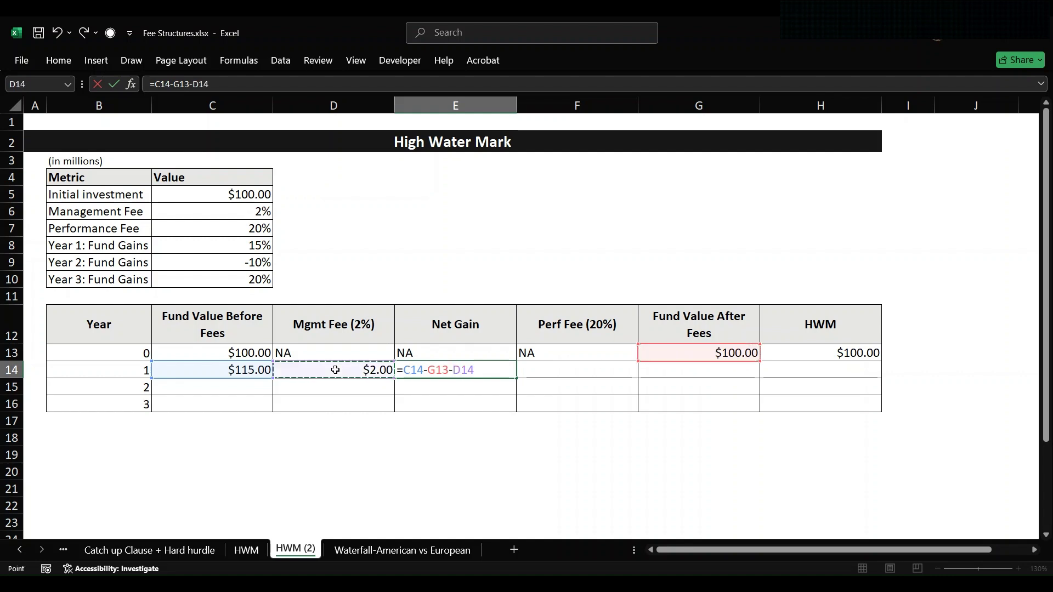
{"action": "key", "text": "Return"}
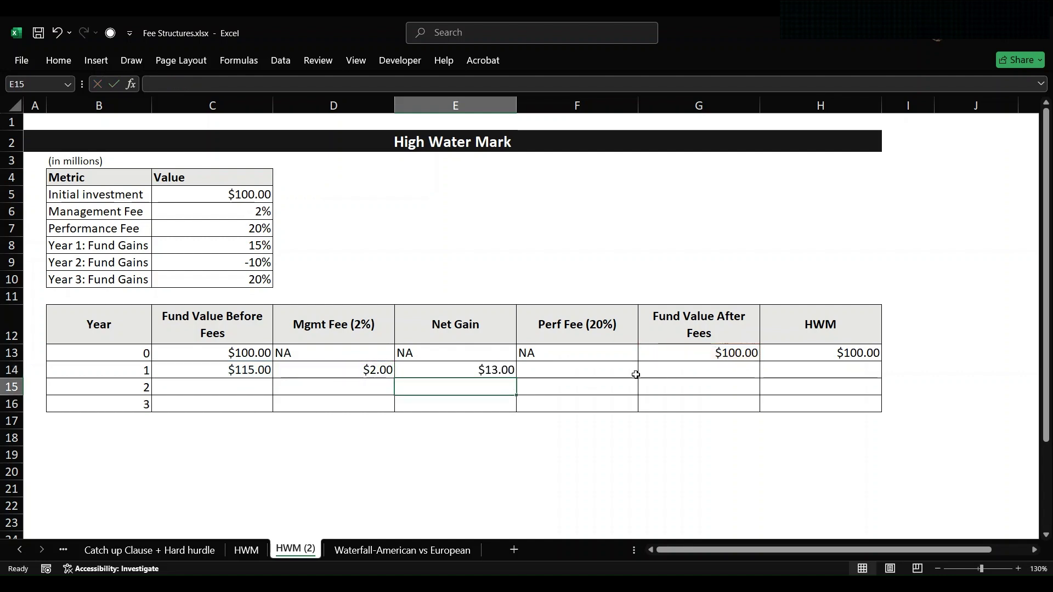
Calculate the Year 1 performance fee in F14 by multiplying the net gain in E14 by the performance fee rate in C7.
{"action": "left_click", "coordinate": [585, 371]}
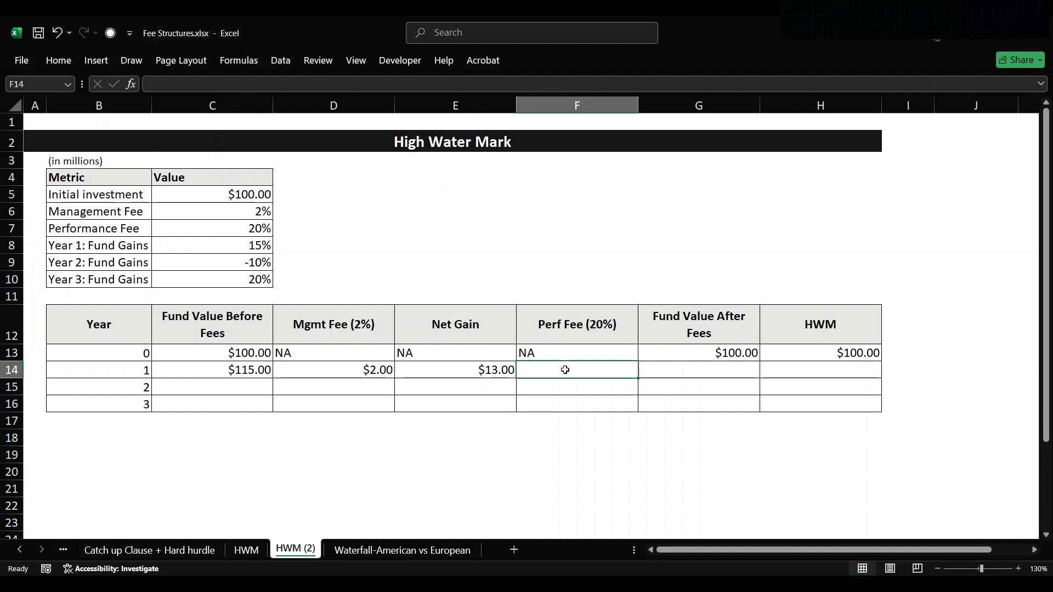
{"action": "type", "text": "="}
{"action": "left_click", "coordinate": [488, 372]}
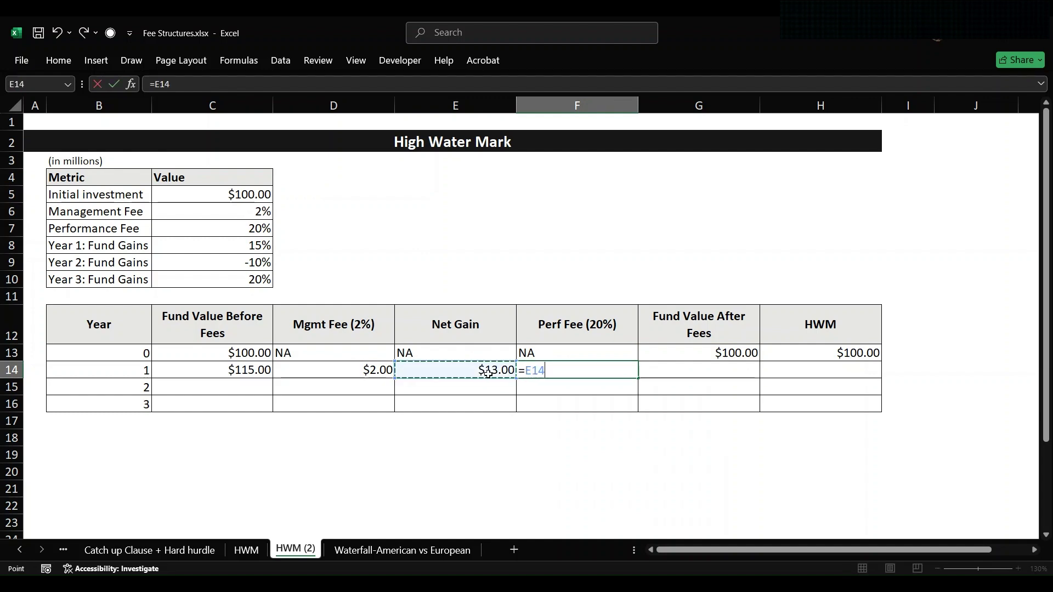
{"action": "type", "text": "*"}
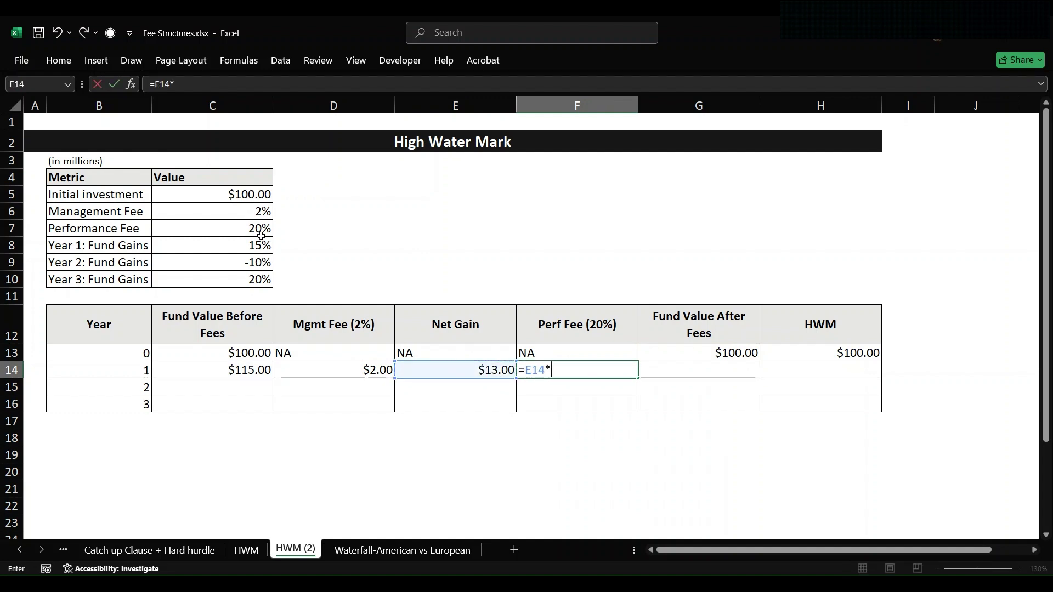
{"action": "left_click", "coordinate": [257, 228]}
{"action": "key", "text": "Return"}
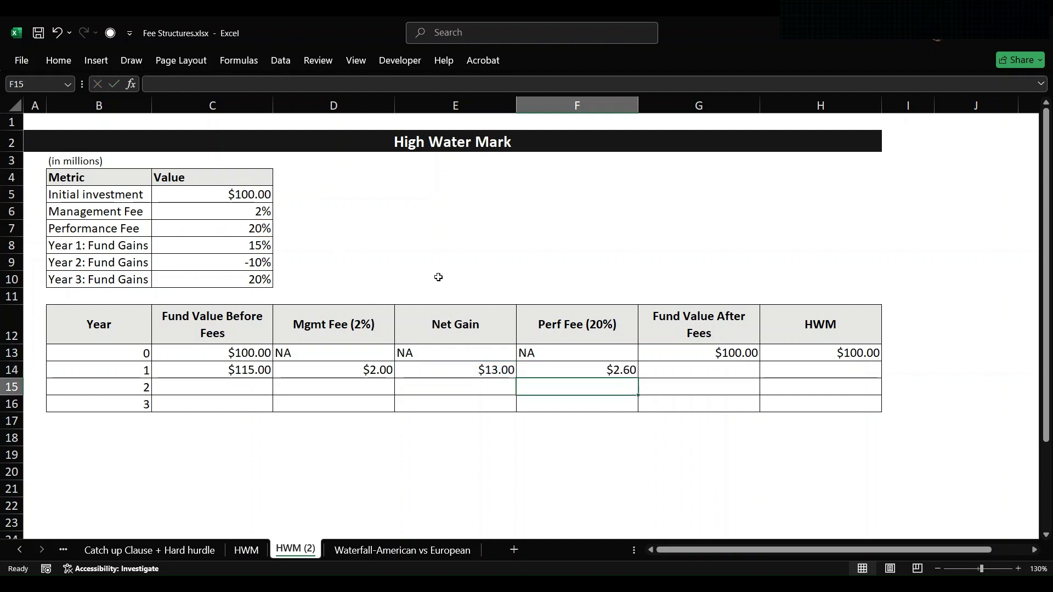
Calculate the Year 1 Fund Value After Fees in G14 with the formula =C14-D14-F14.
{"action": "left_click", "coordinate": [682, 374]}
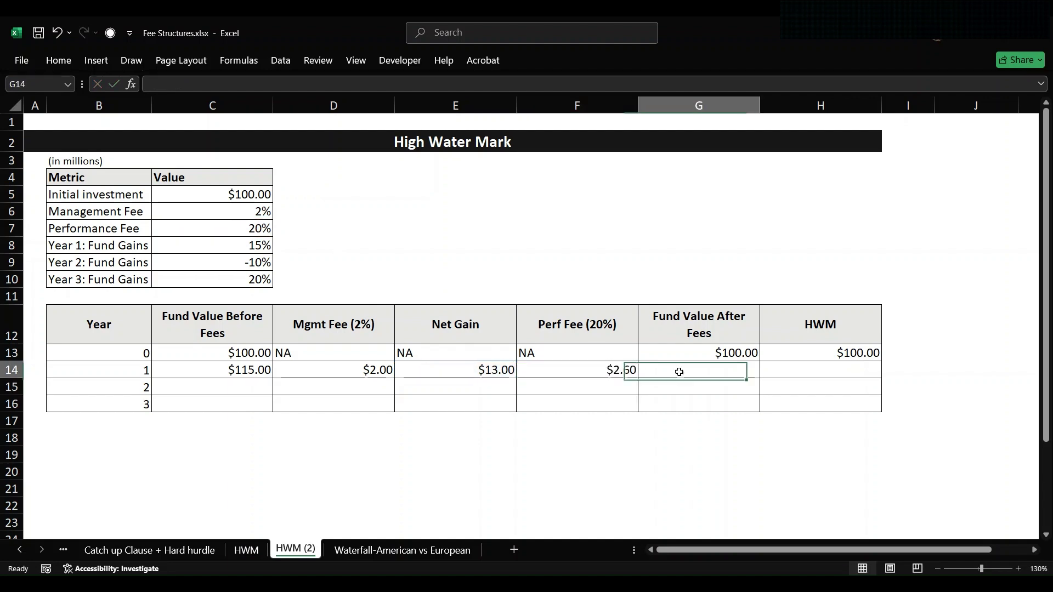
{"action": "type", "text": "="}
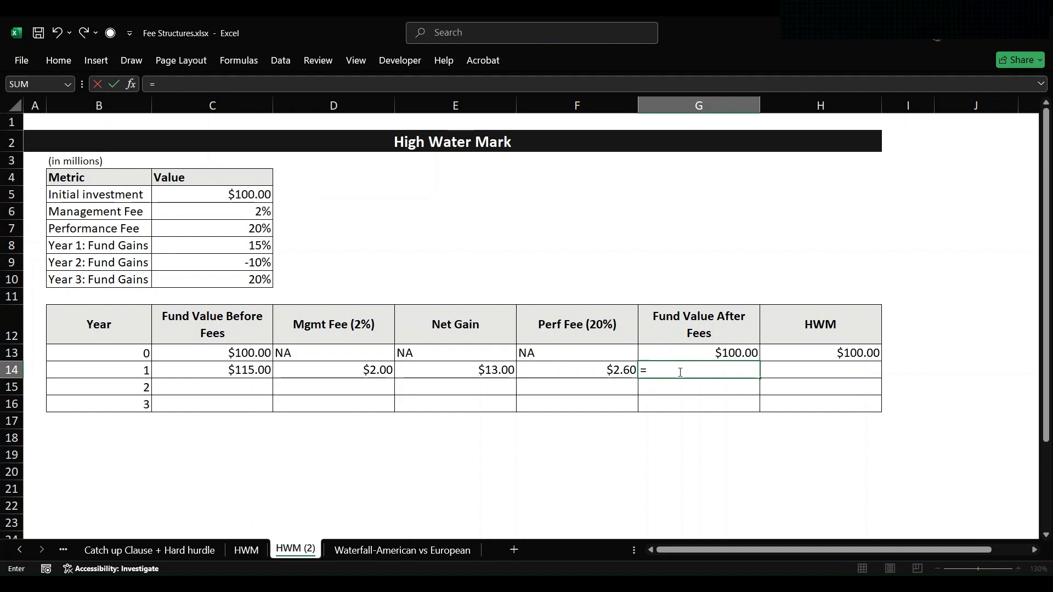
{"action": "left_click", "coordinate": [214, 371]}
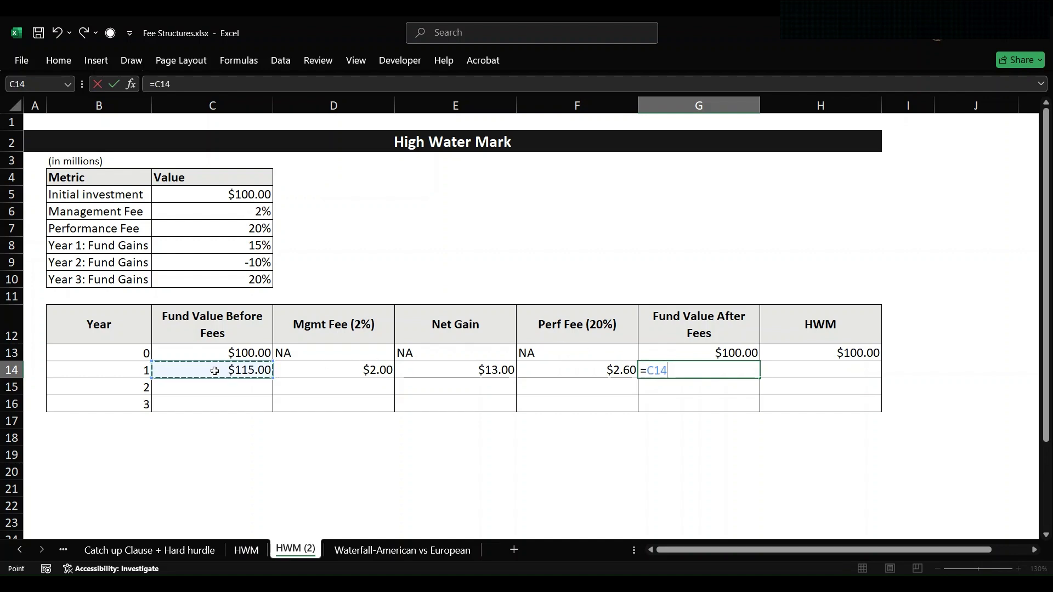
{"action": "type", "text": "-"}
{"action": "left_click", "coordinate": [334, 368]}
{"action": "type", "text": "-"}
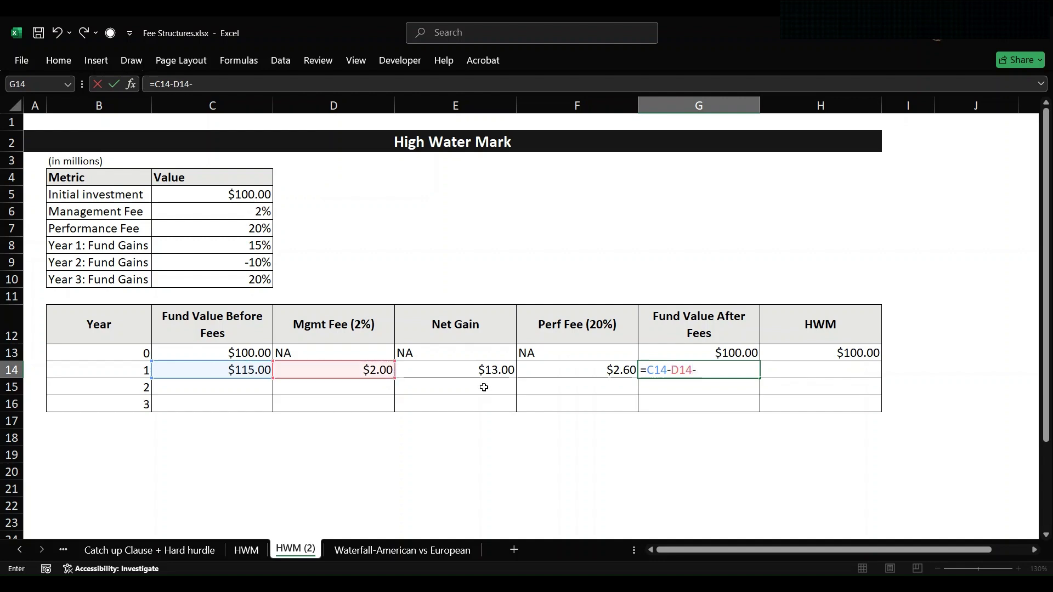
{"action": "left_click", "coordinate": [572, 371]}
{"action": "key", "text": "Return"}
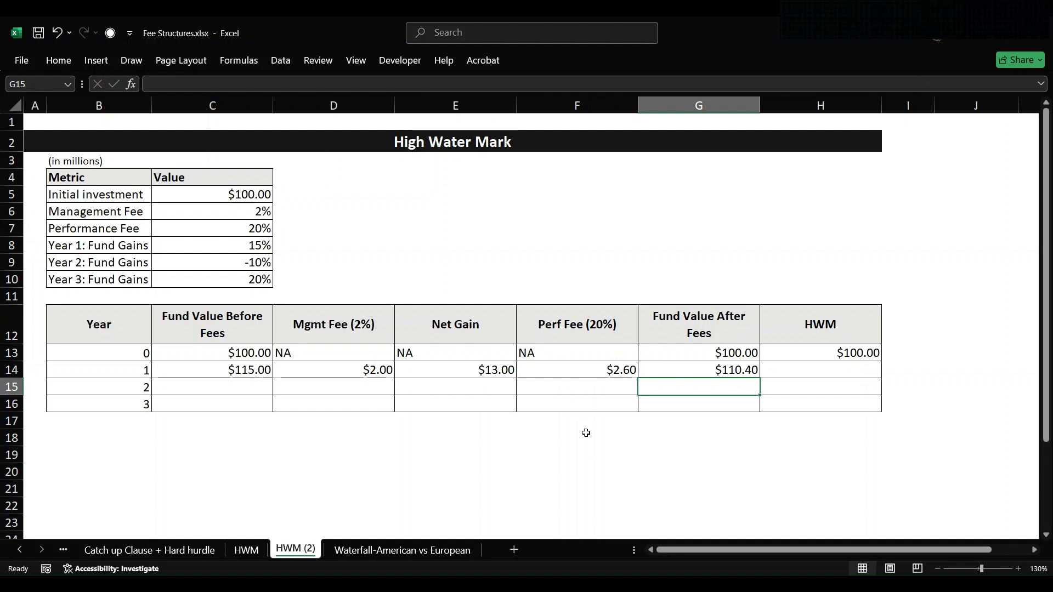
Set the Year 1 HWM in H14 to the fund value after fees with the formula =G14.
{"action": "left_click", "coordinate": [832, 369]}
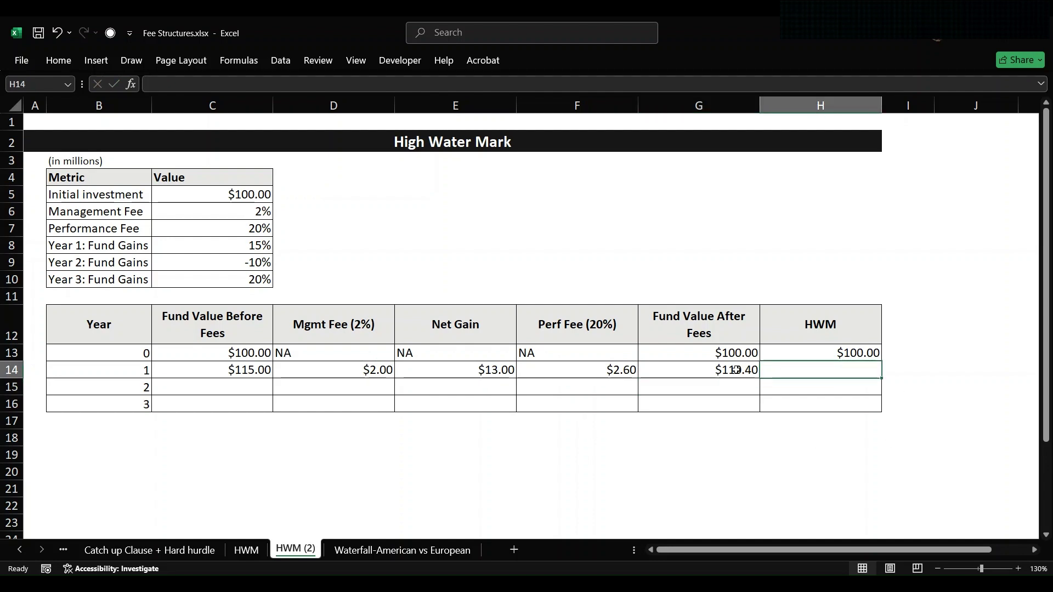
{"action": "left_click", "coordinate": [715, 370]}
{"action": "left_click", "coordinate": [825, 358]}
{"action": "left_click", "coordinate": [811, 369]}
{"action": "type", "text": "="}
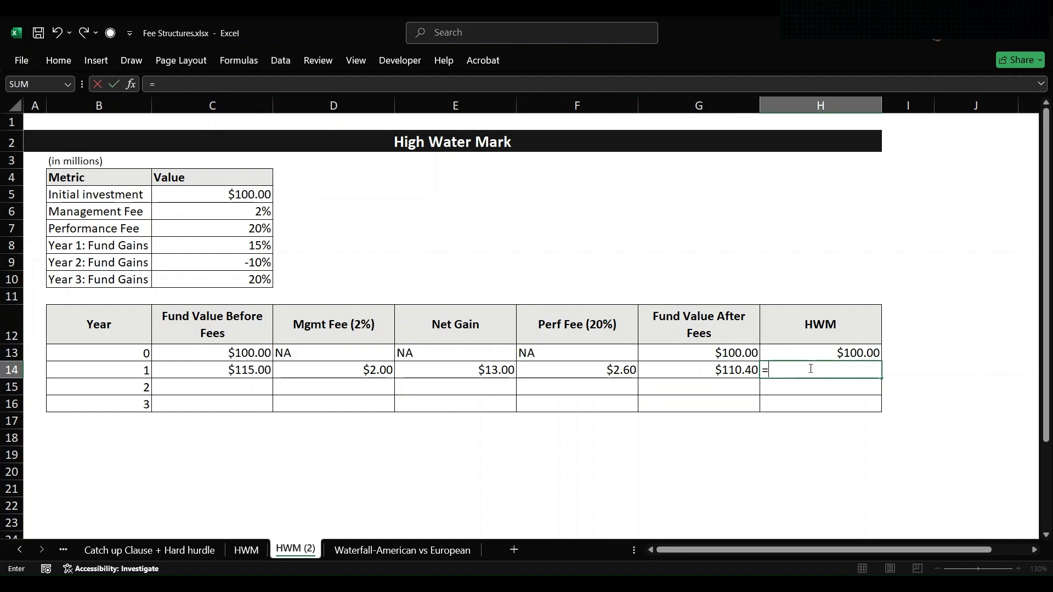
{"action": "left_click", "coordinate": [739, 365]}
{"action": "key", "text": "Return"}
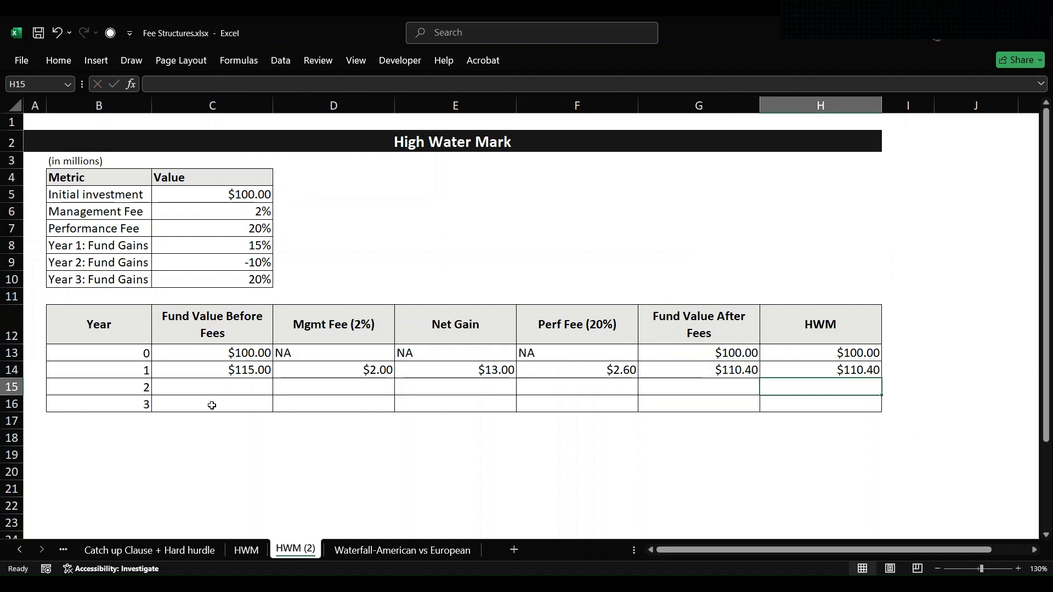
Calculate the Year 2 Fund Value Before Fees in C15 with the formula =G14*(1+C9).
{"action": "left_click", "coordinate": [204, 391]}
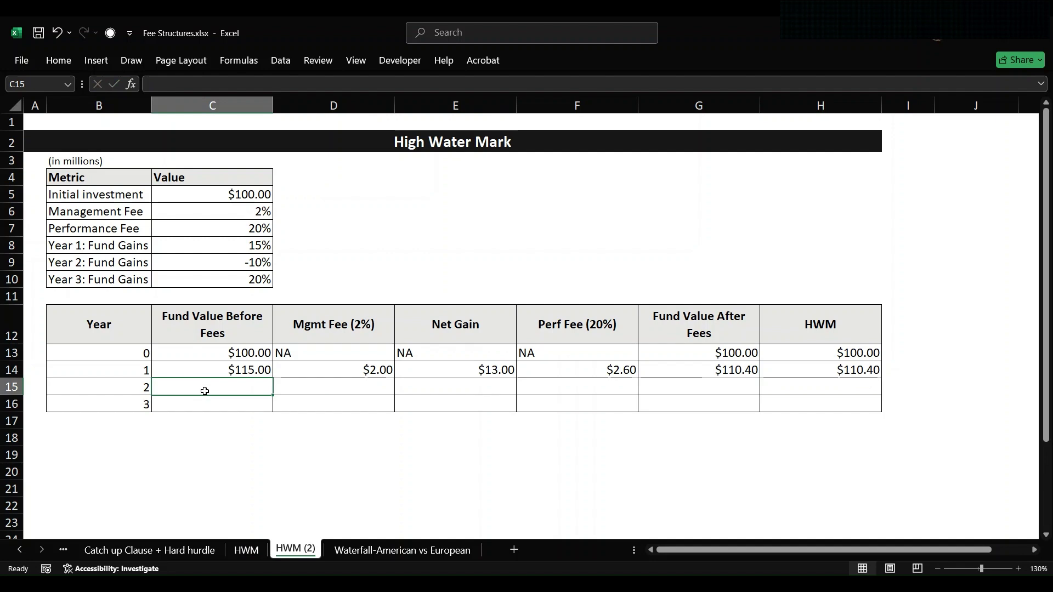
{"action": "type", "text": "="}
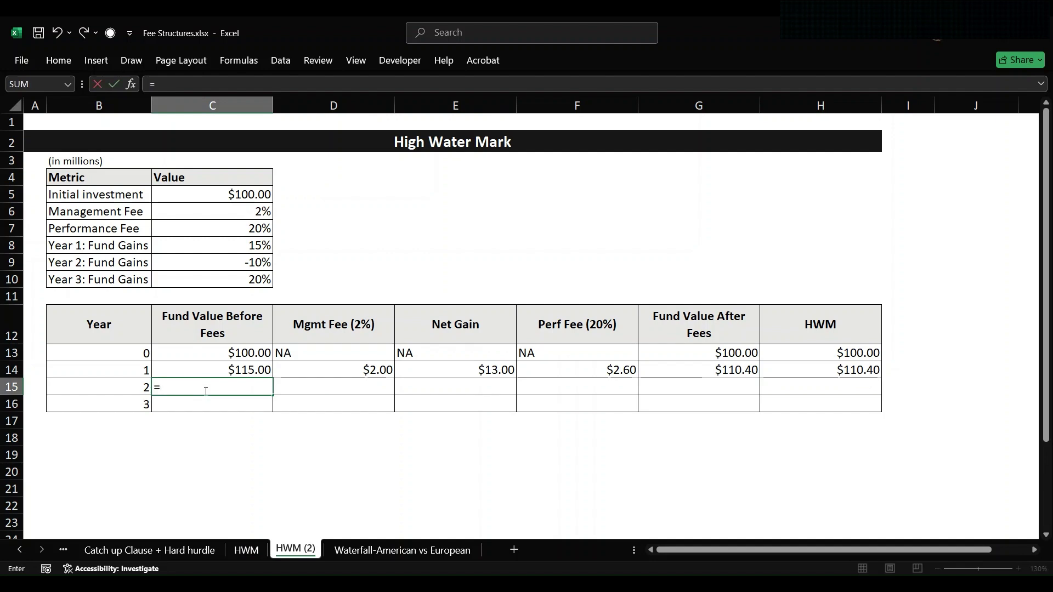
{"action": "left_click", "coordinate": [701, 372]}
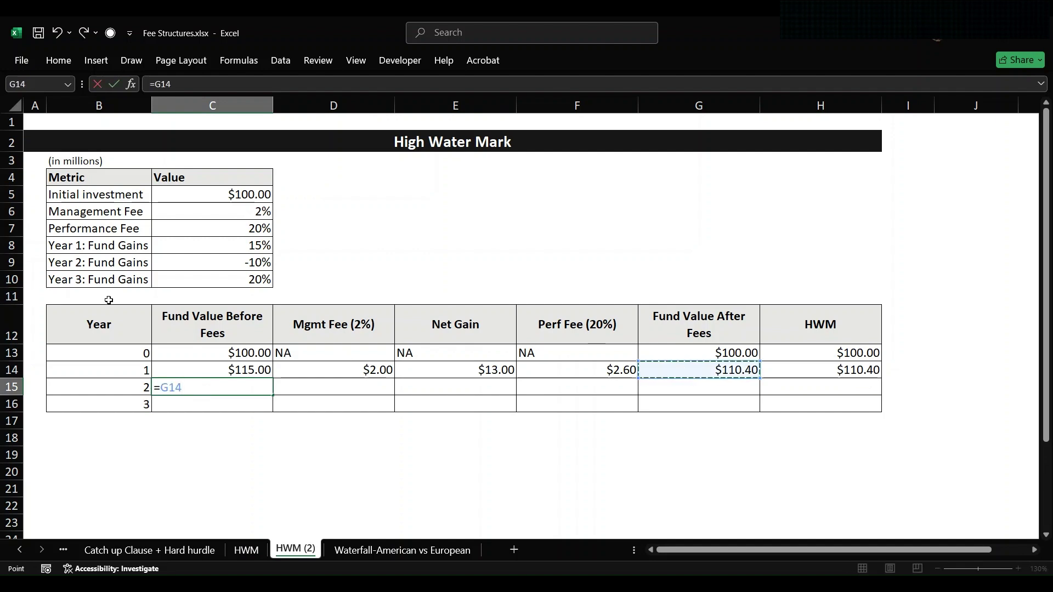
{"action": "type", "text": "*"}
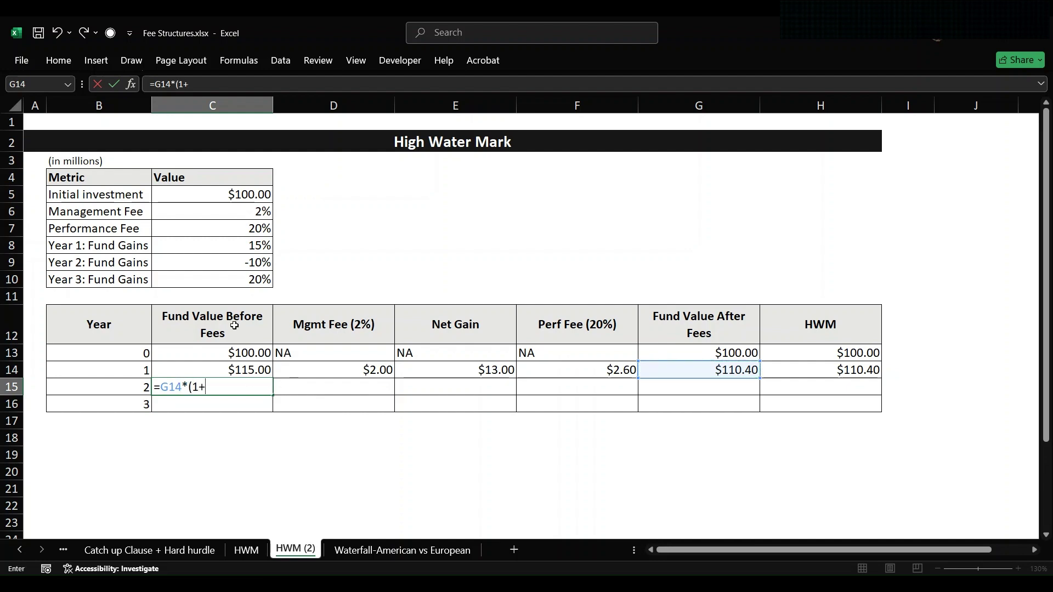
{"action": "left_click", "coordinate": [227, 265]}
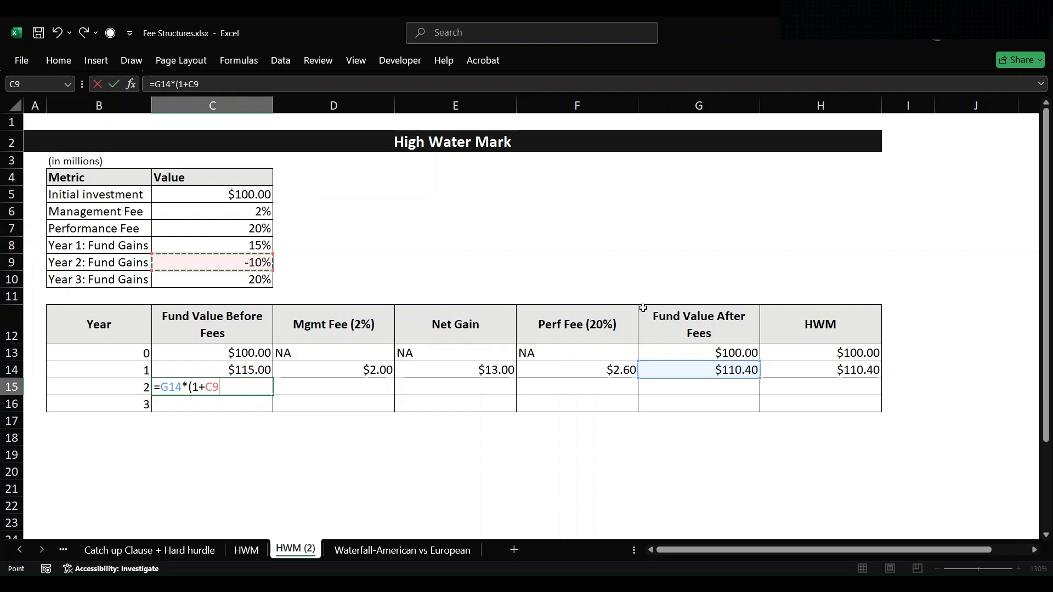
{"action": "type", "text": ")"}
{"action": "key", "text": "Return"}
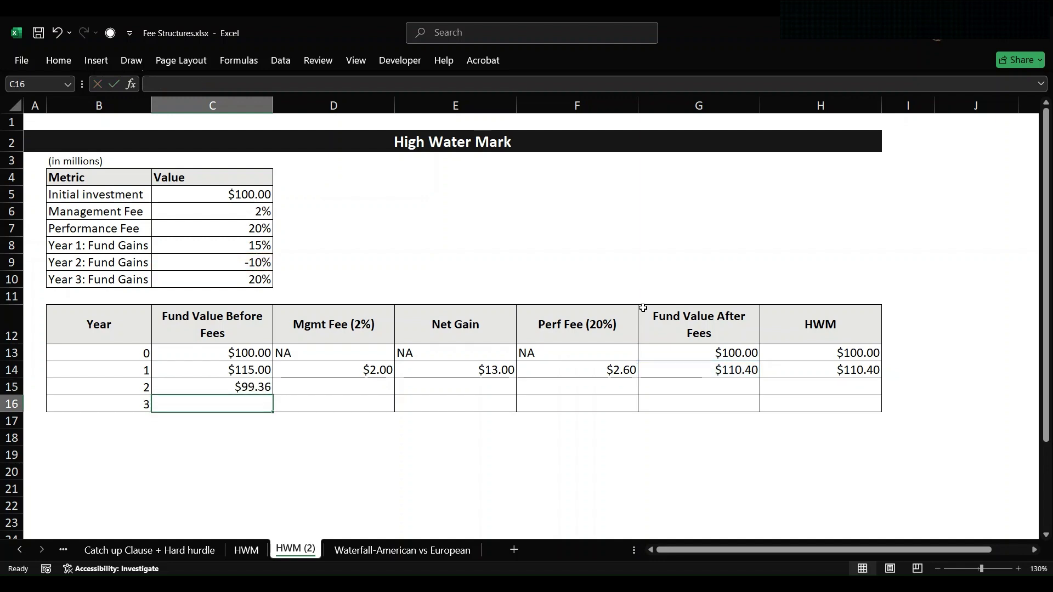
Calculate the Year 2 management fee in D15 with the formula =G14*C6.
{"action": "key", "text": "Up"}
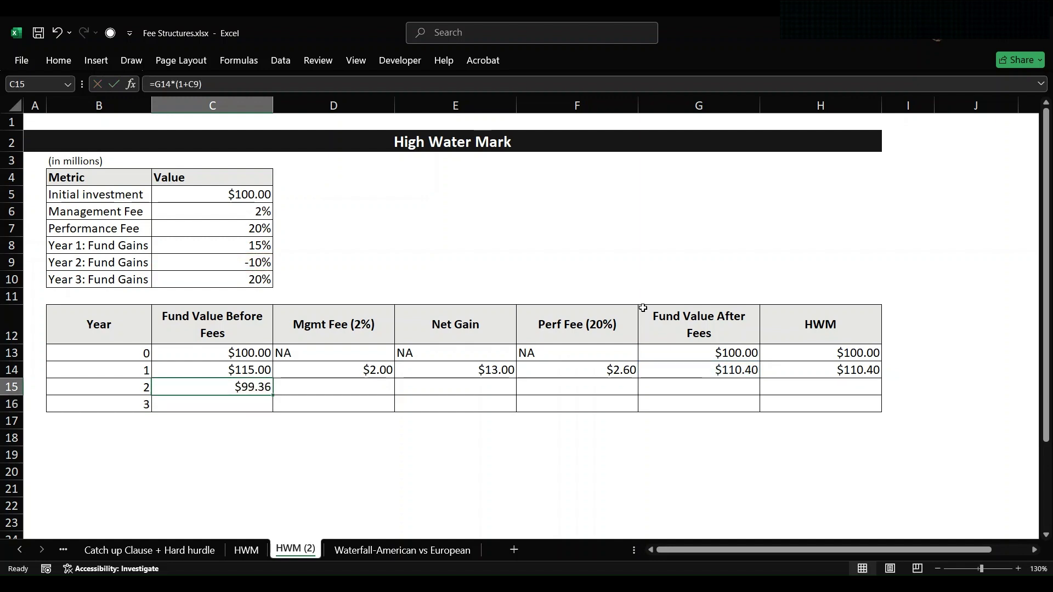
{"action": "key", "text": "Right"}
{"action": "type", "text": "="}
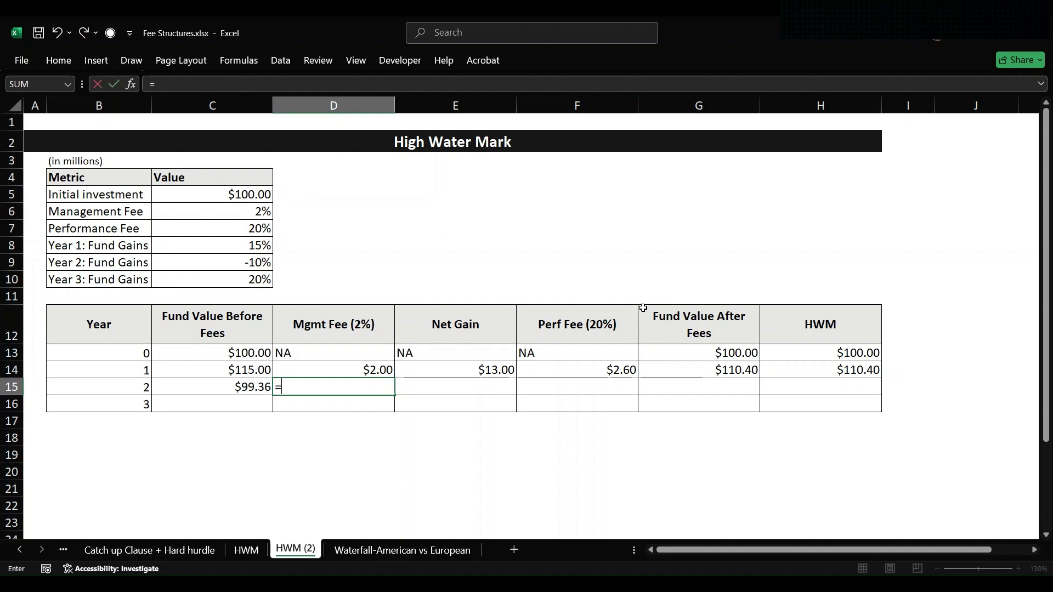
{"action": "left_click", "coordinate": [713, 371]}
{"action": "type", "text": "*"}
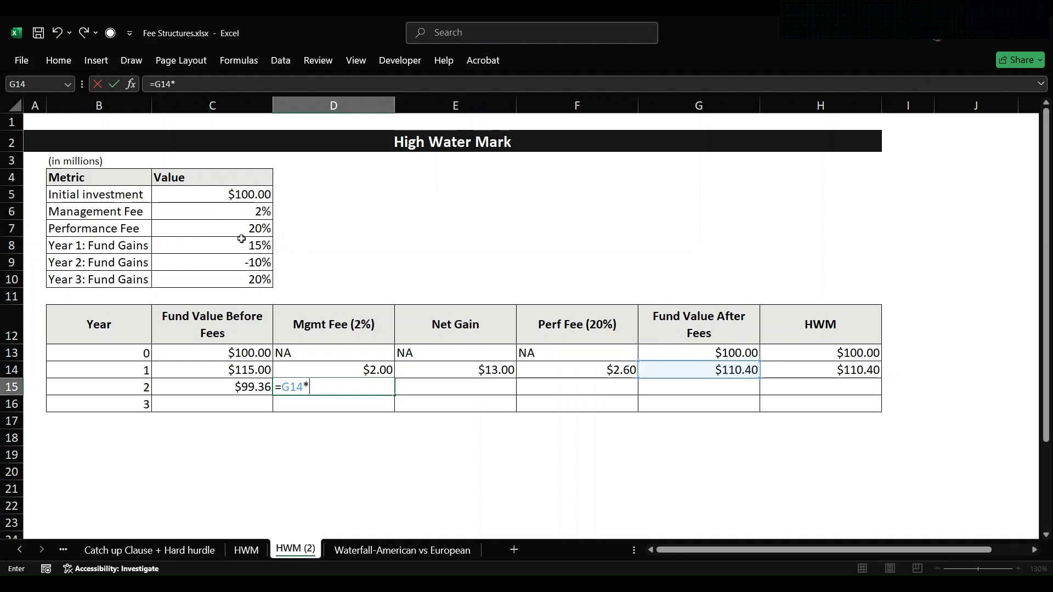
{"action": "left_click", "coordinate": [219, 213]}
{"action": "key", "text": "Return"}
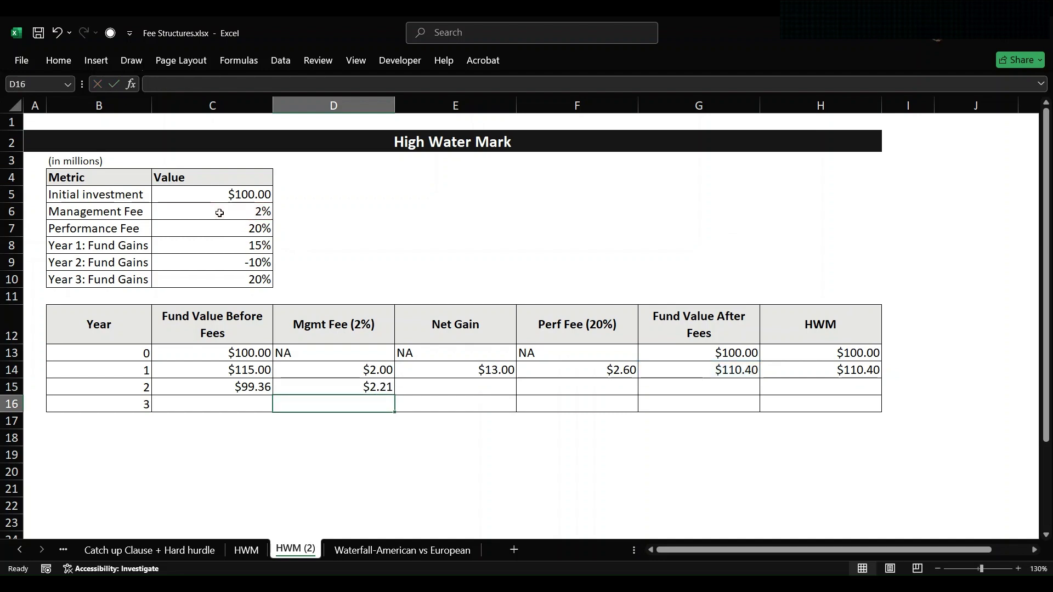
Enter NA for the Year 2 Net Gain in E15 and the Year 2 performance fee in F15.
{"action": "left_click", "coordinate": [233, 386]}
{"action": "left_click", "coordinate": [332, 388]}
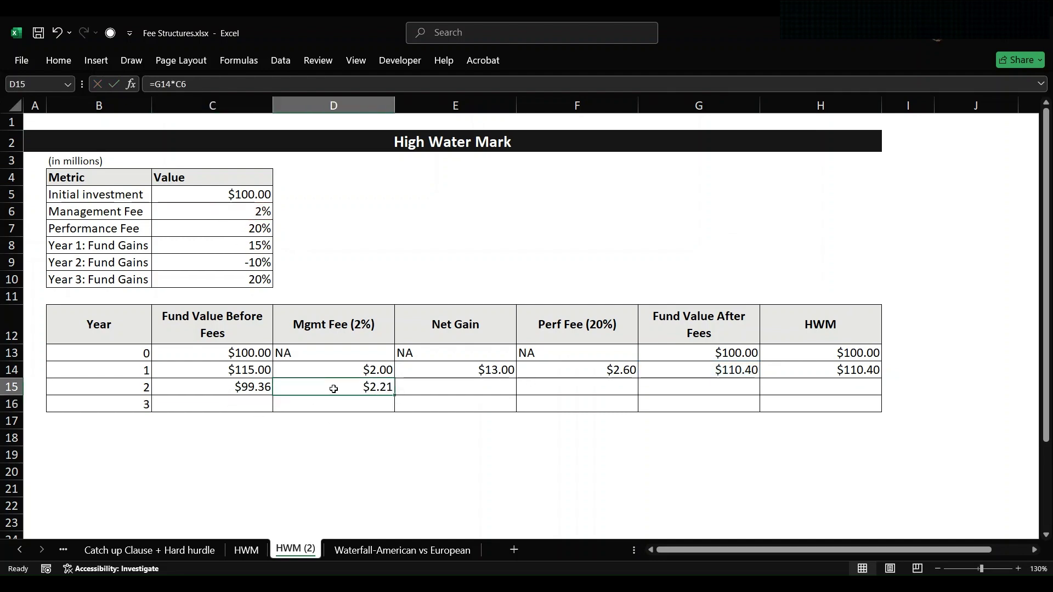
{"action": "left_click", "coordinate": [732, 370]}
{"action": "left_click", "coordinate": [460, 389]}
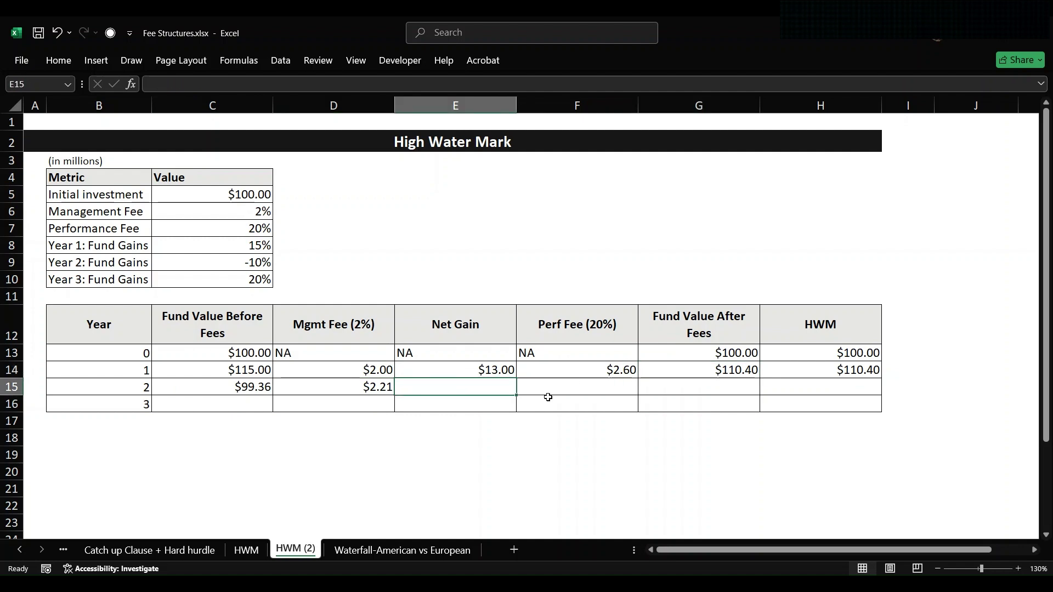
{"action": "type", "text": "NA"}
{"action": "key", "text": "Tab"}
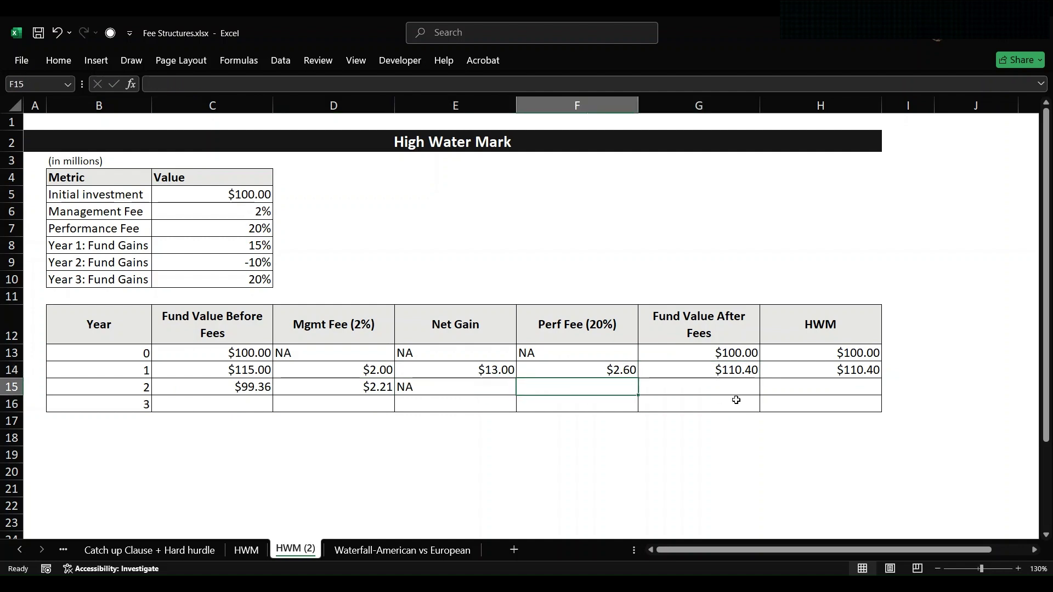
{"action": "type", "text": "NA"}
{"action": "key", "text": "Tab"}
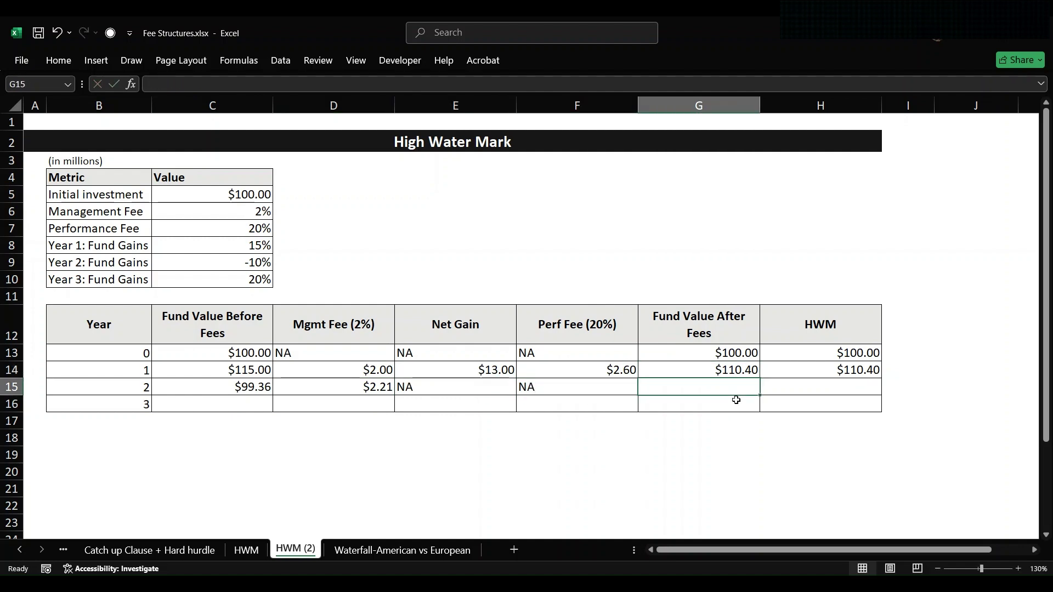
Calculate the Year 2 Fund Value After Fees in G15 with the formula =C15-D15.
{"action": "type", "text": "="}
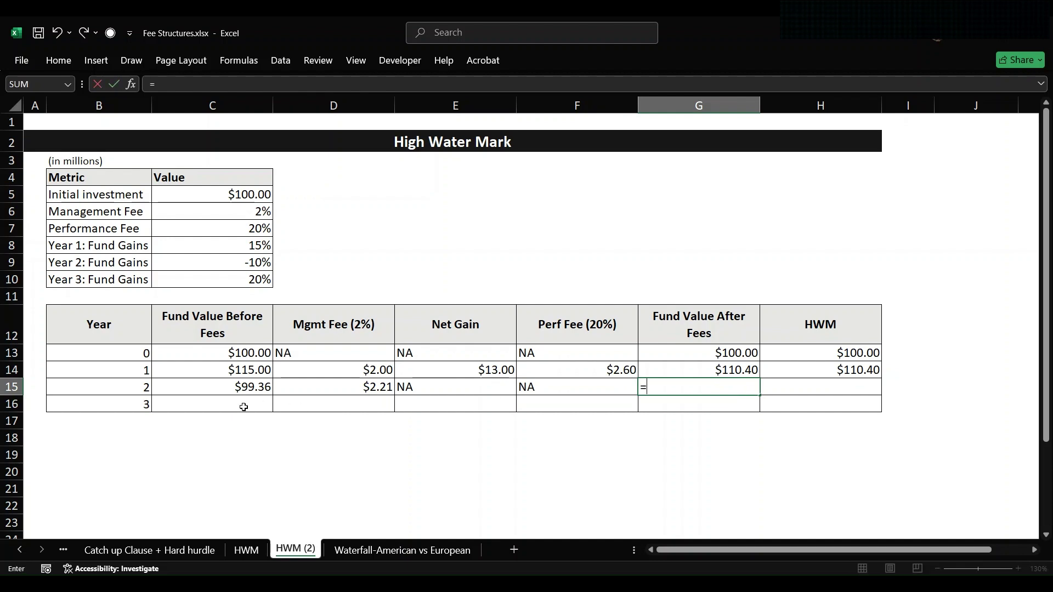
{"action": "left_click", "coordinate": [227, 386]}
{"action": "type", "text": "-"}
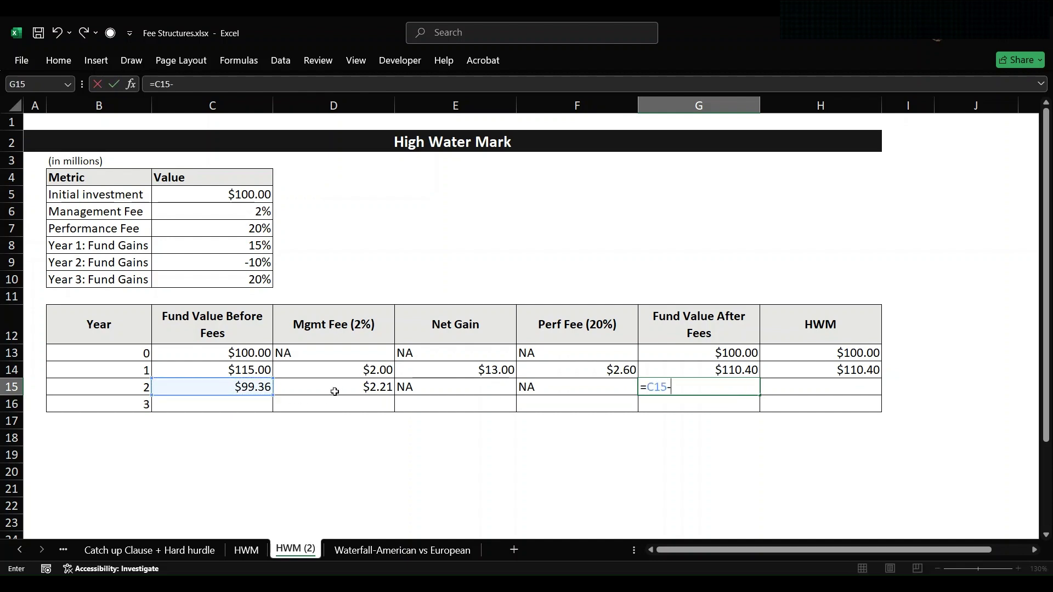
{"action": "left_click", "coordinate": [340, 387]}
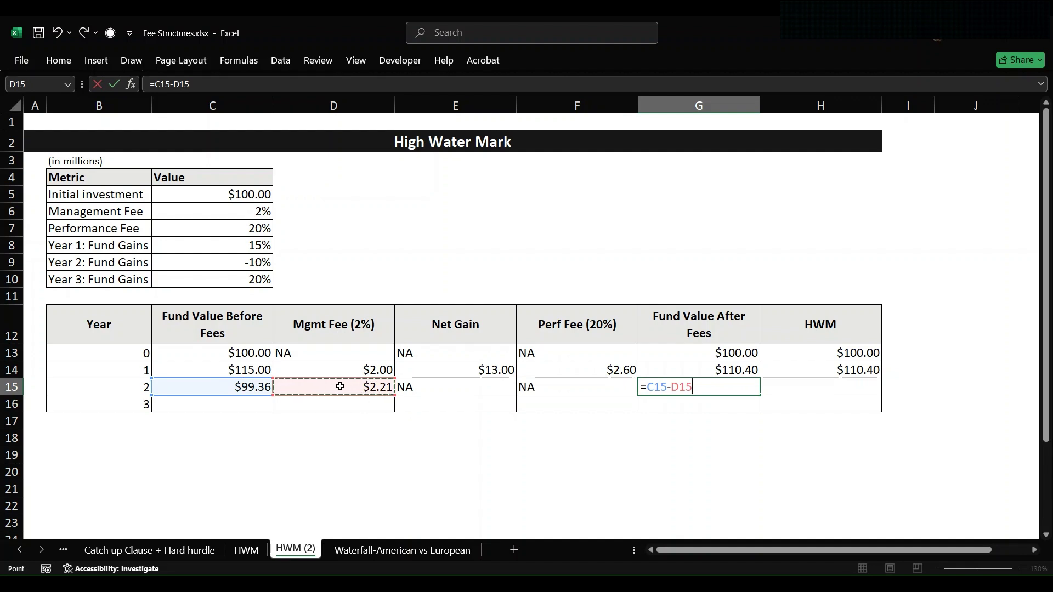
{"action": "key", "text": "Return"}
Carry the Year 1 high water mark forward to Year 2 in H15 with the formula =H14.
{"action": "left_click", "coordinate": [835, 389]}
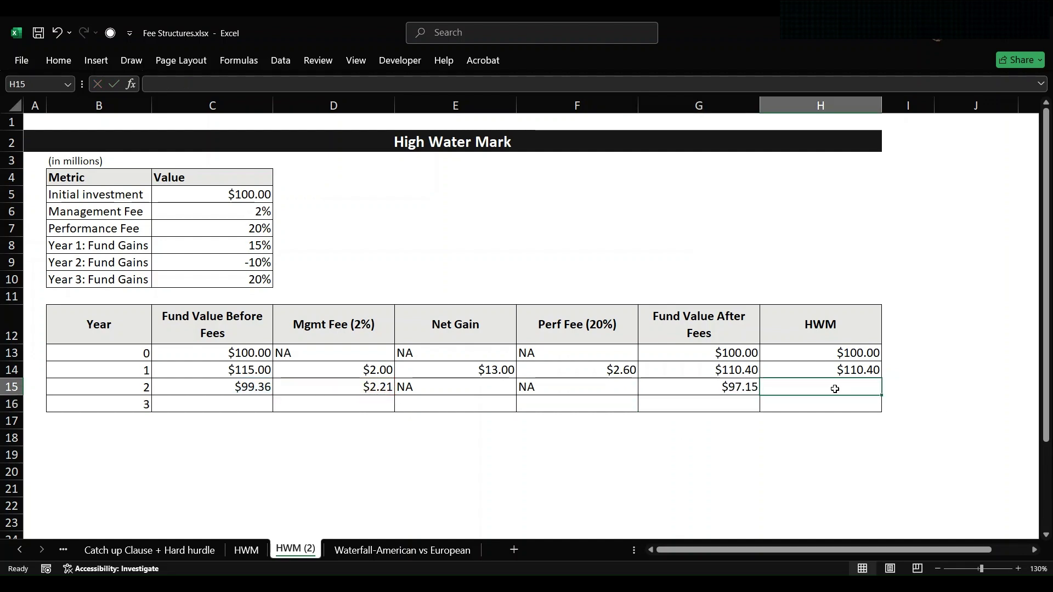
{"action": "type", "text": "="}
{"action": "left_click", "coordinate": [829, 371]}
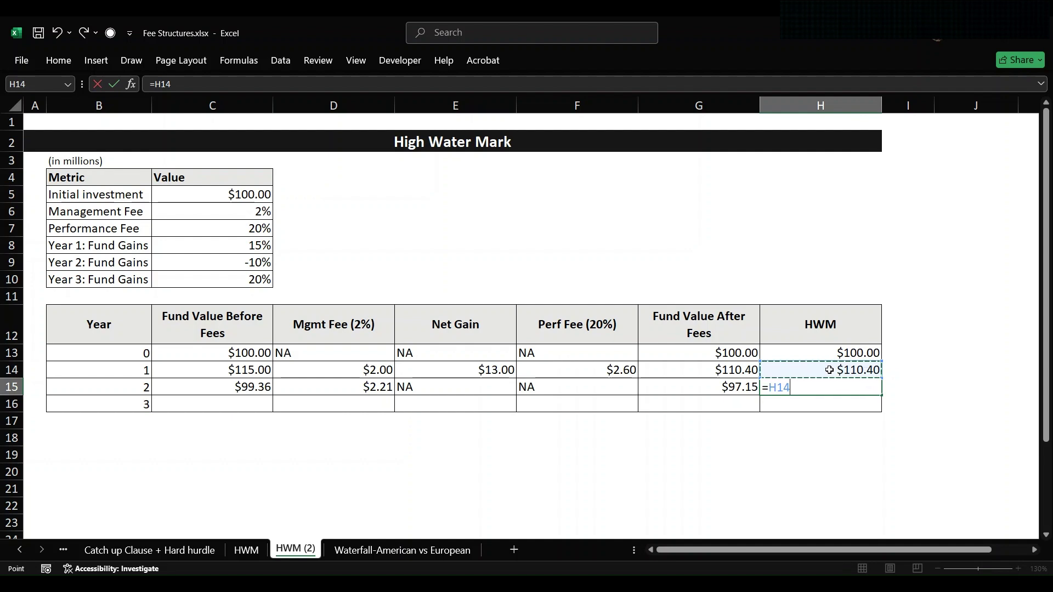
{"action": "key", "text": "Return"}
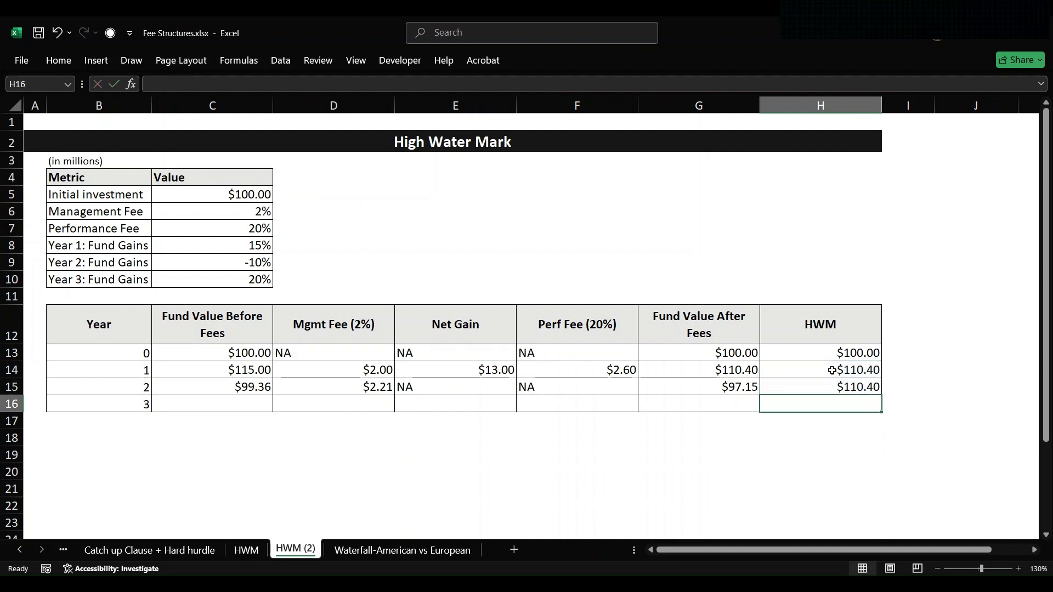
Calculate the Year 3 Fund Value Before Fees in C16 with the formula =G15*(1+C10).
{"action": "left_click", "coordinate": [249, 402]}
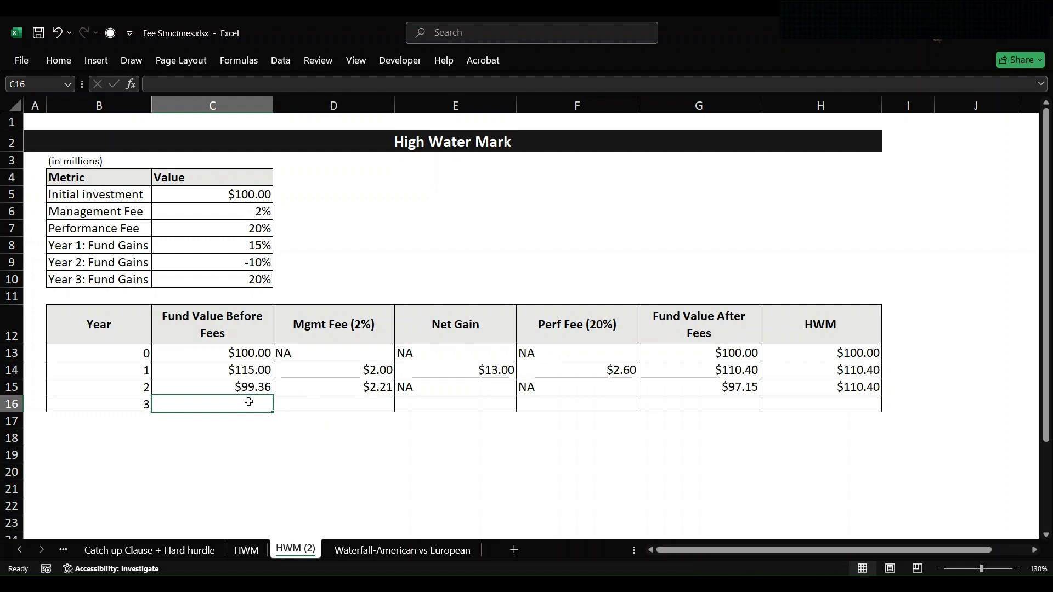
{"action": "type", "text": "="}
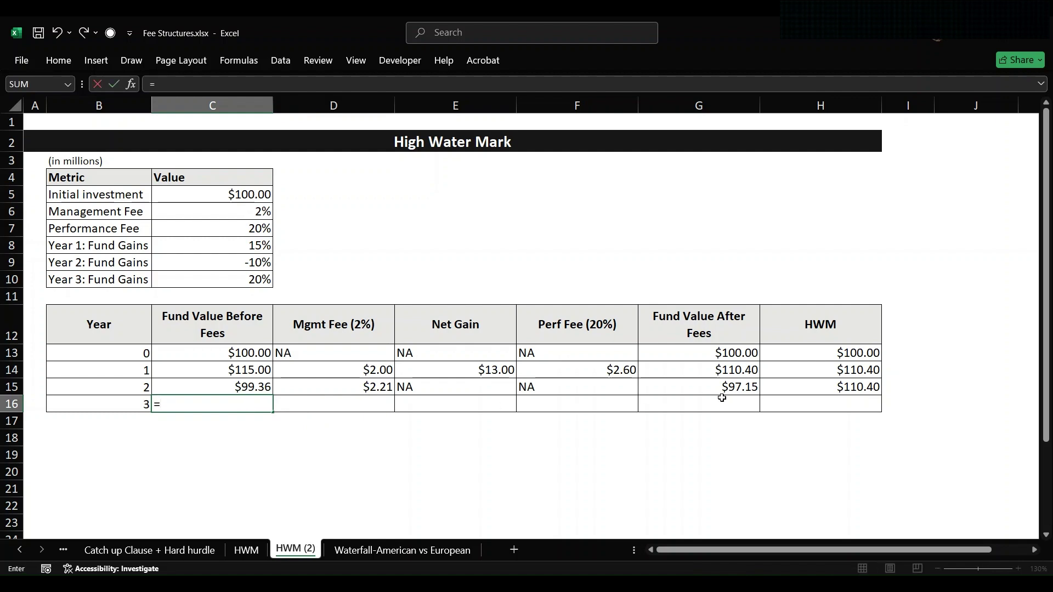
{"action": "left_click", "coordinate": [716, 386]}
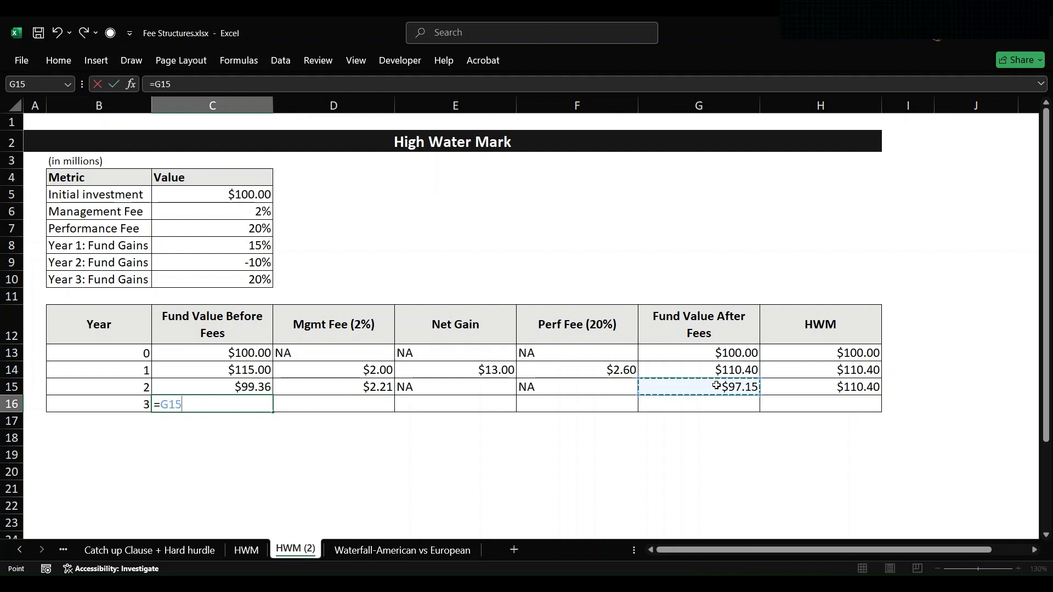
{"action": "type", "text": "*(1+"}
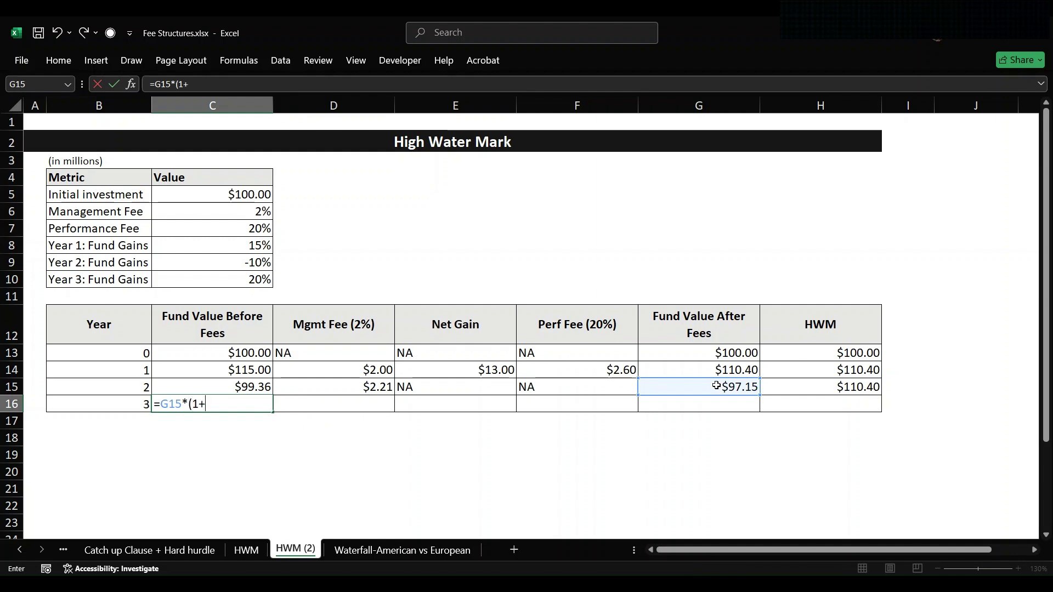
{"action": "left_click", "coordinate": [224, 273]}
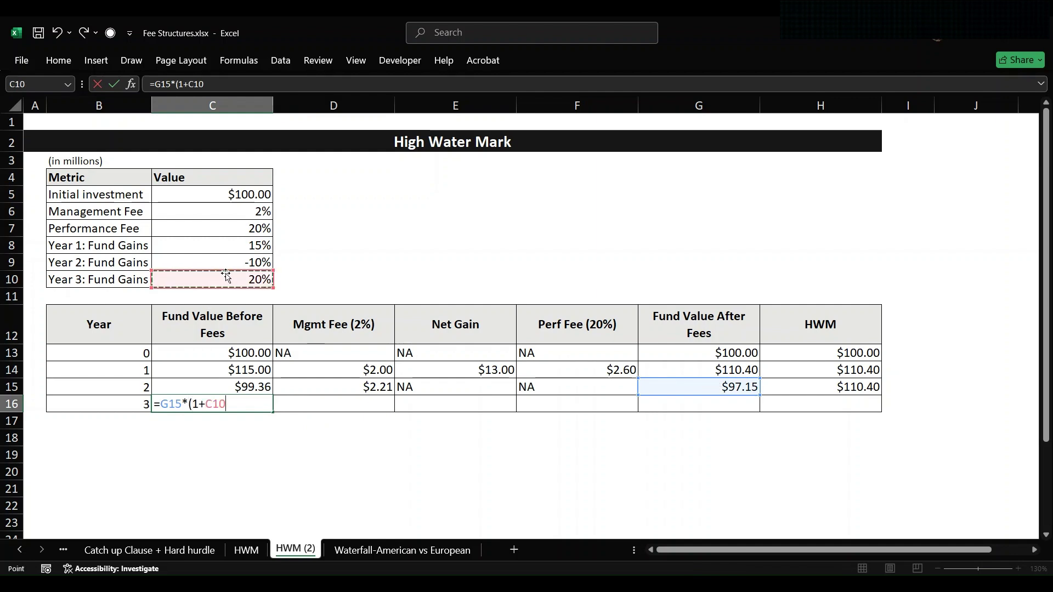
{"action": "key", "text": "Return"}
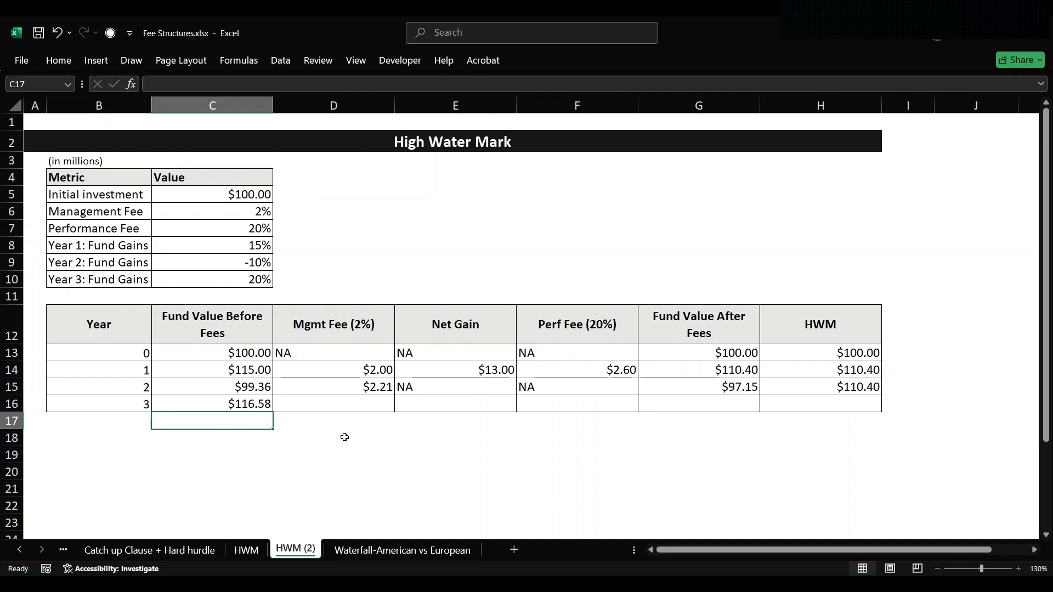
Calculate the Year 3 management fee in D16 with the formula =G15*C6.
{"action": "left_click", "coordinate": [336, 403]}
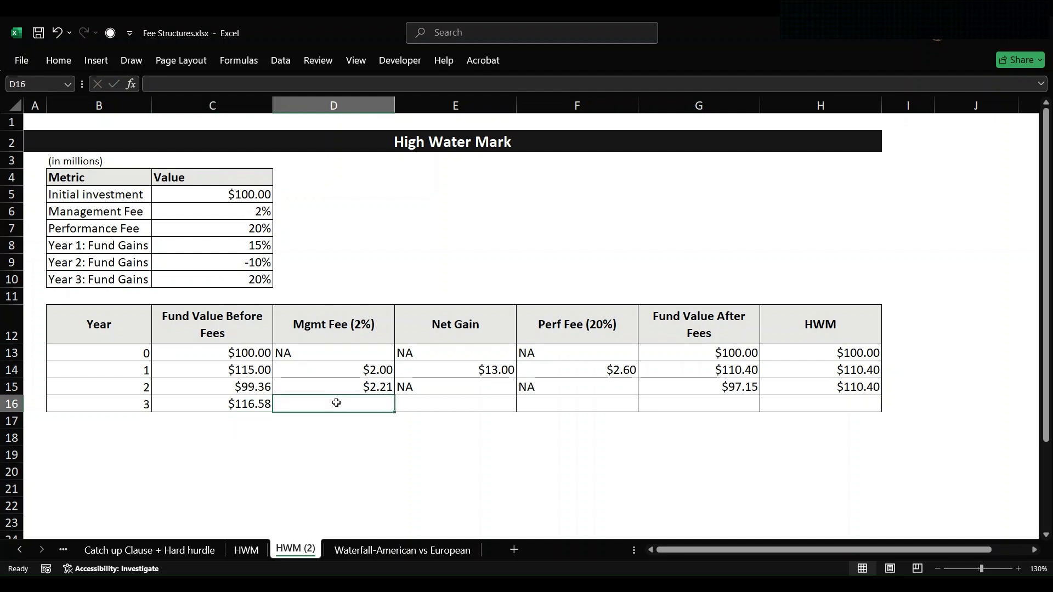
{"action": "type", "text": "="}
{"action": "left_click", "coordinate": [752, 387]}
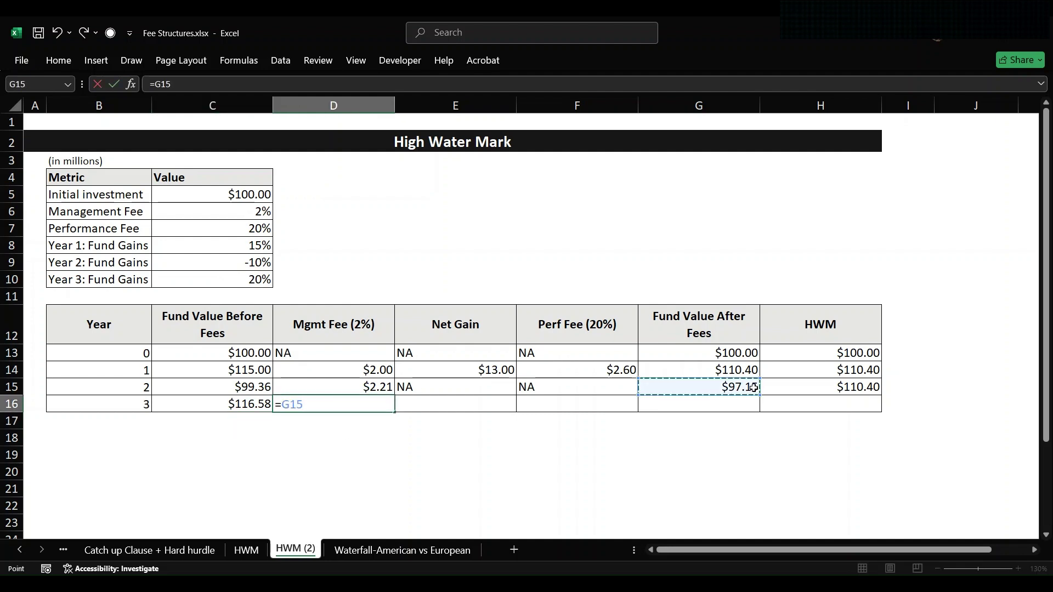
{"action": "type", "text": "*"}
{"action": "left_click", "coordinate": [250, 215]}
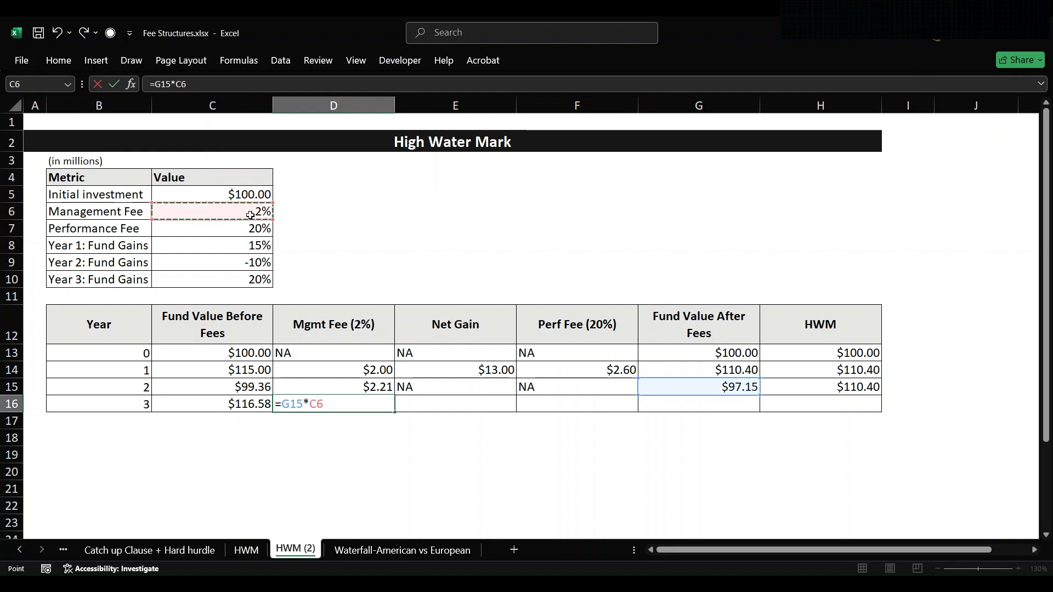
{"action": "key", "text": "Return"}
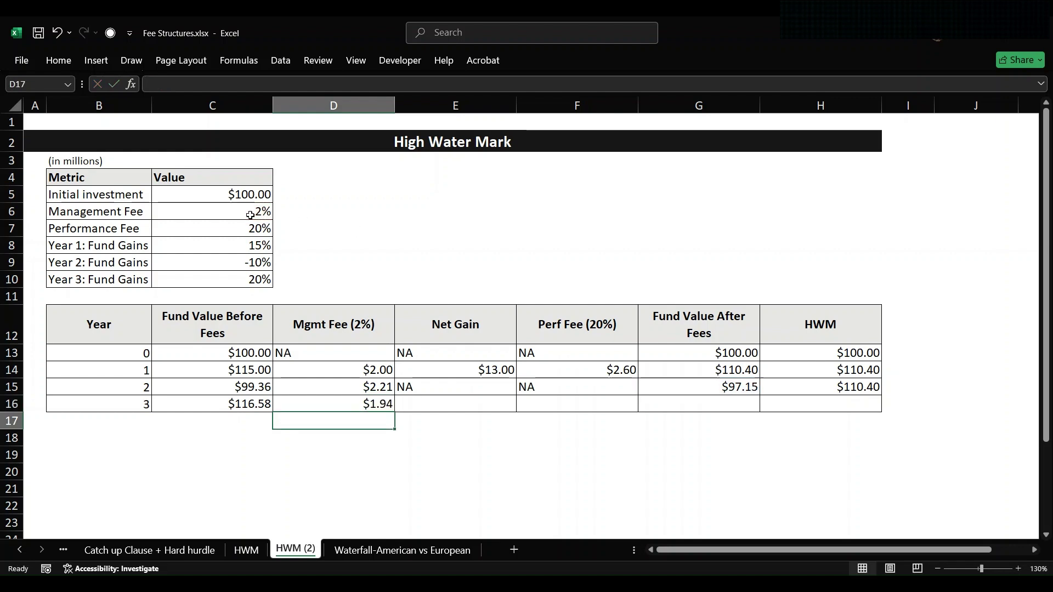
Calculate the Year 3 Net Gain above the prior high water mark in E16 with the formula =C16-H15-D16.
{"action": "left_click", "coordinate": [464, 405]}
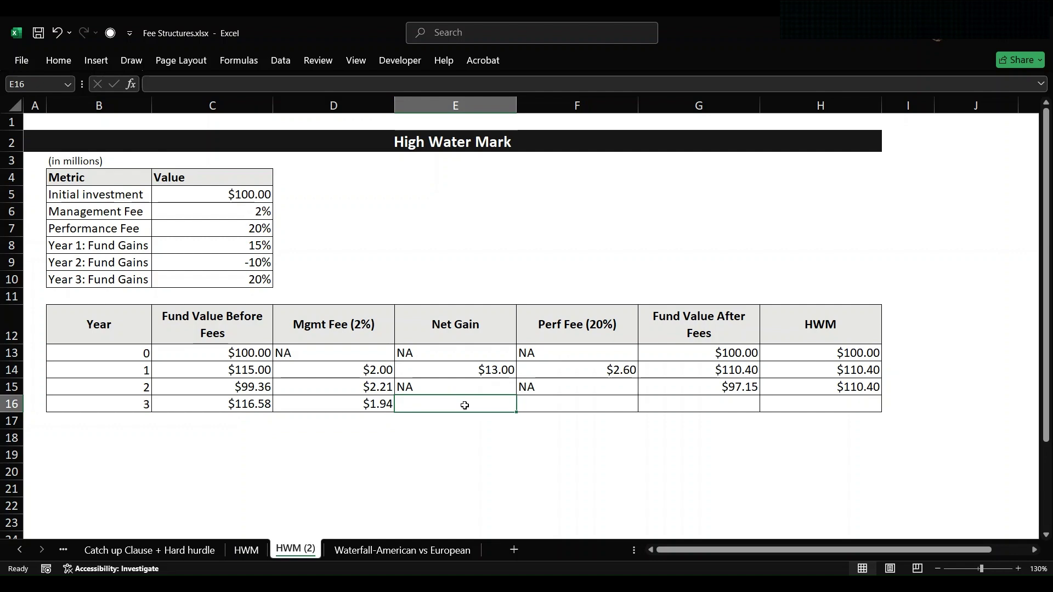
{"action": "type", "text": "="}
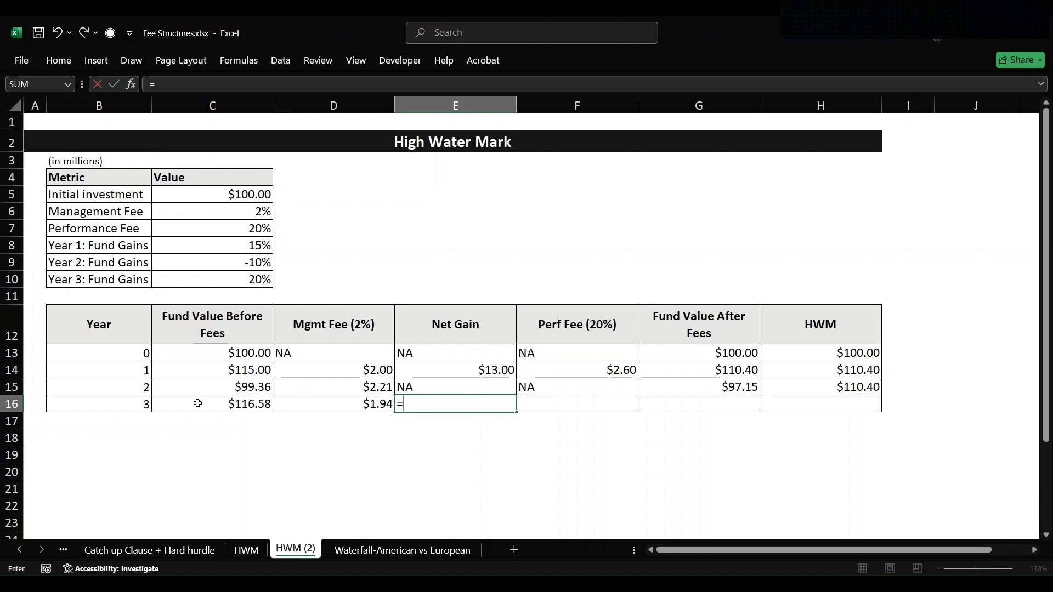
{"action": "left_click", "coordinate": [198, 404]}
{"action": "type", "text": "-"}
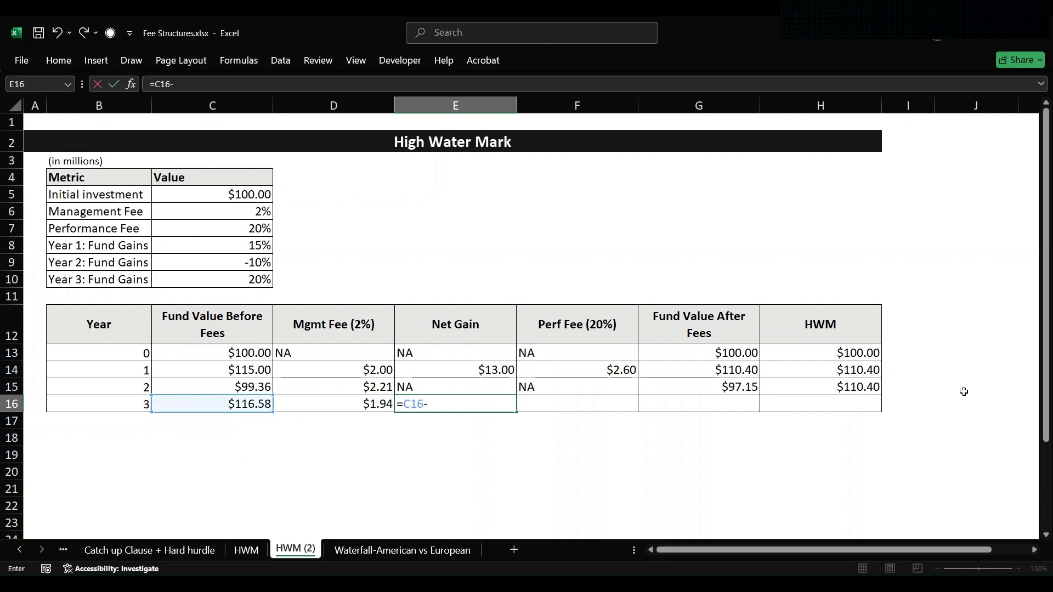
{"action": "left_click", "coordinate": [840, 389]}
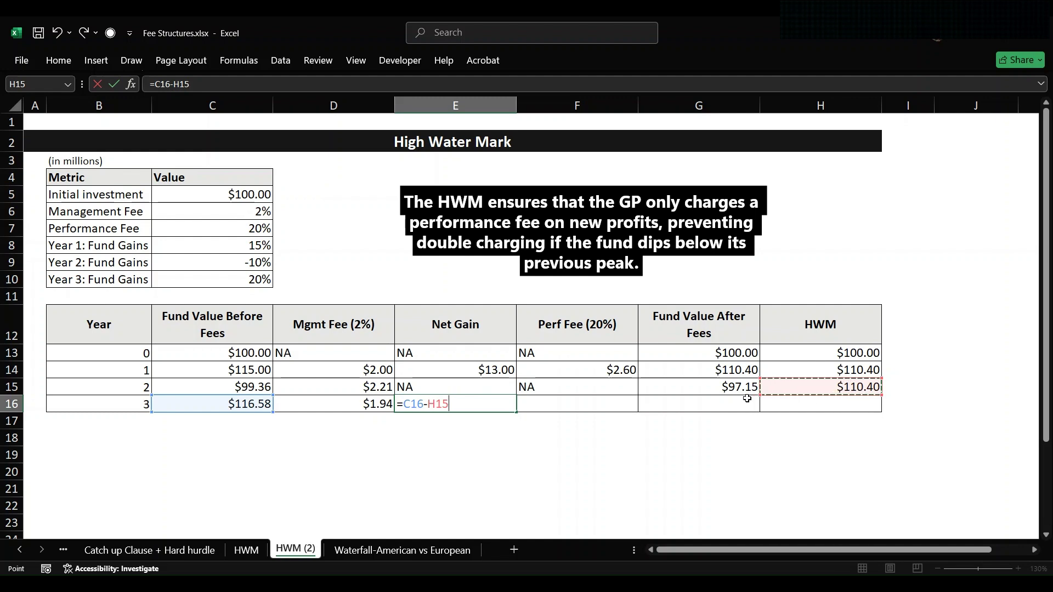
{"action": "type", "text": "-"}
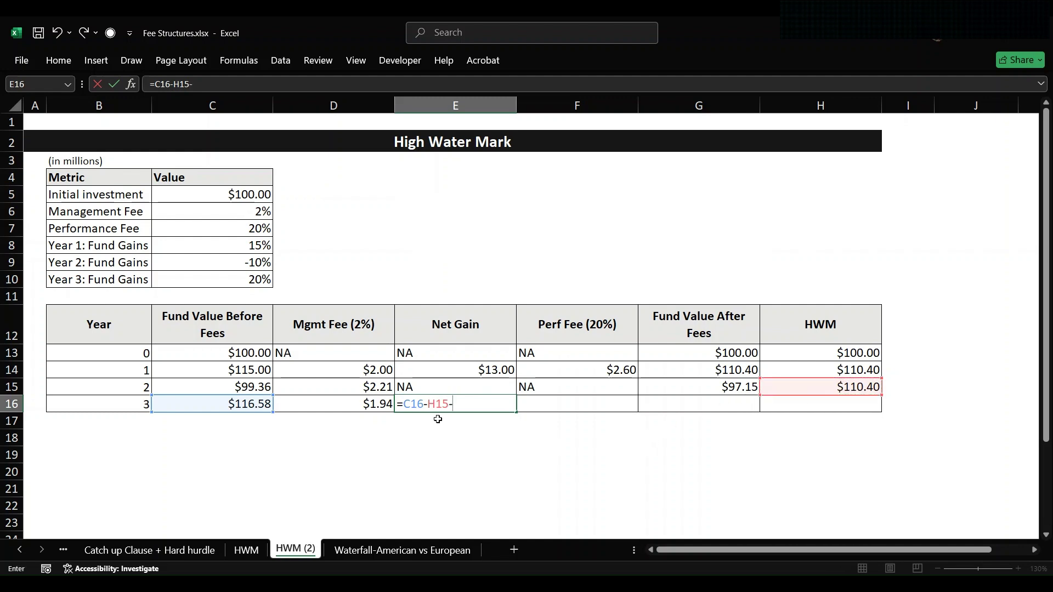
{"action": "left_click", "coordinate": [329, 406]}
{"action": "key", "text": "Return"}
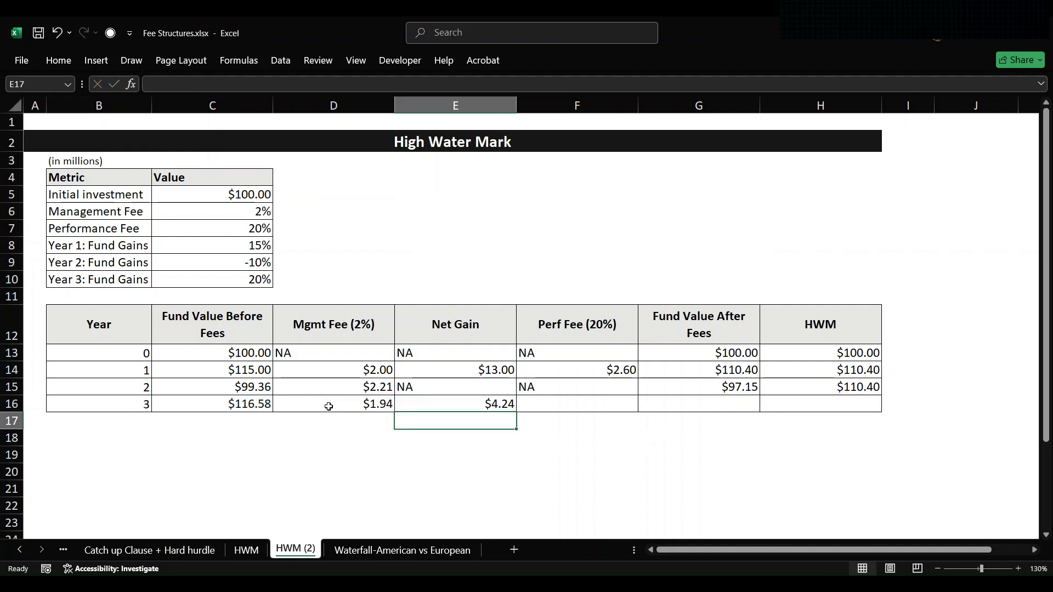
Calculate the Year 3 performance fee in F16 by multiplying the net gain in E16 by the referenced 20% rate.
{"action": "left_click", "coordinate": [587, 402]}
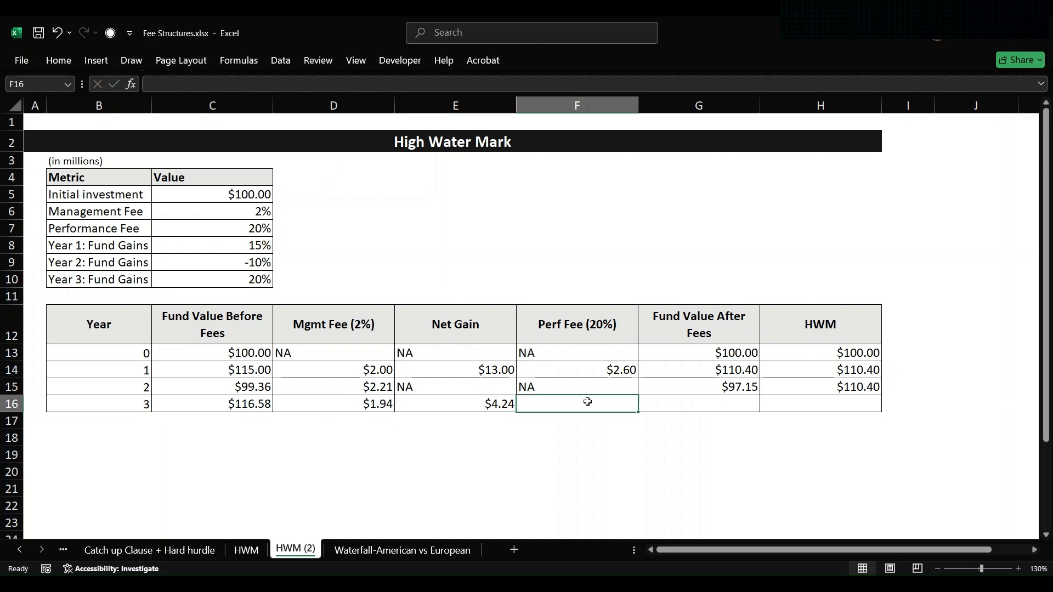
{"action": "type", "text": "="}
{"action": "left_click", "coordinate": [475, 408]}
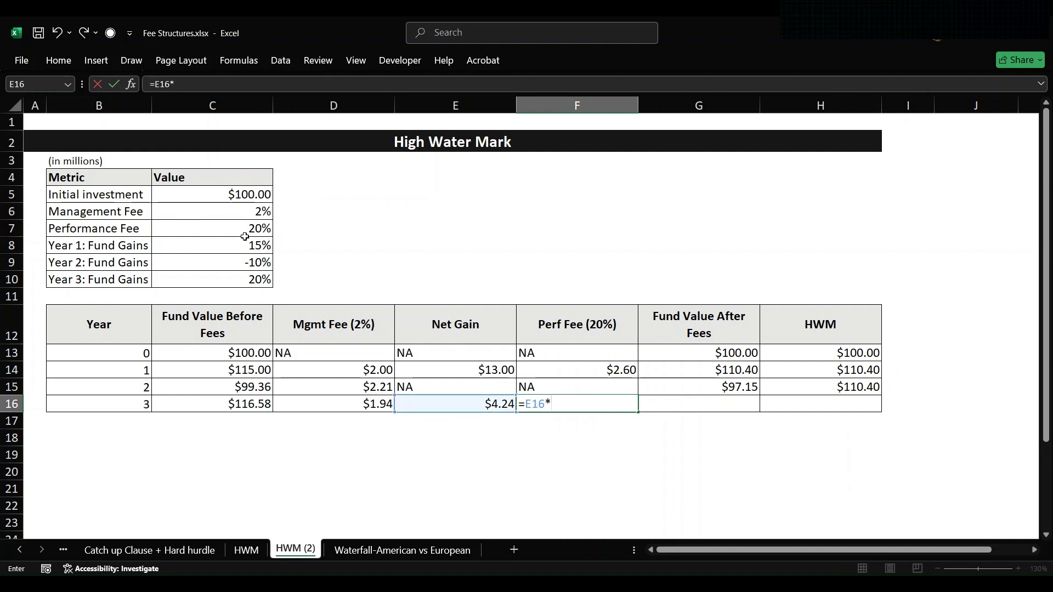
{"action": "left_click", "coordinate": [223, 277]}
{"action": "key", "text": "Return"}
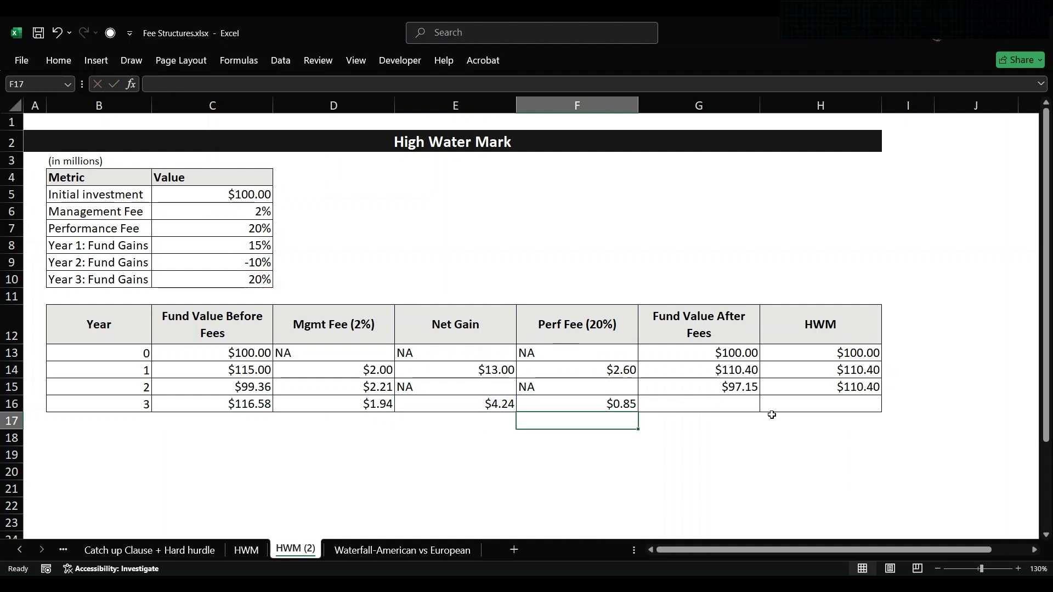
Calculate the Year 3 Fund Value After Fees in G16 with the formula =C16-D16-F16.
{"action": "left_click", "coordinate": [718, 407]}
{"action": "type", "text": "="}
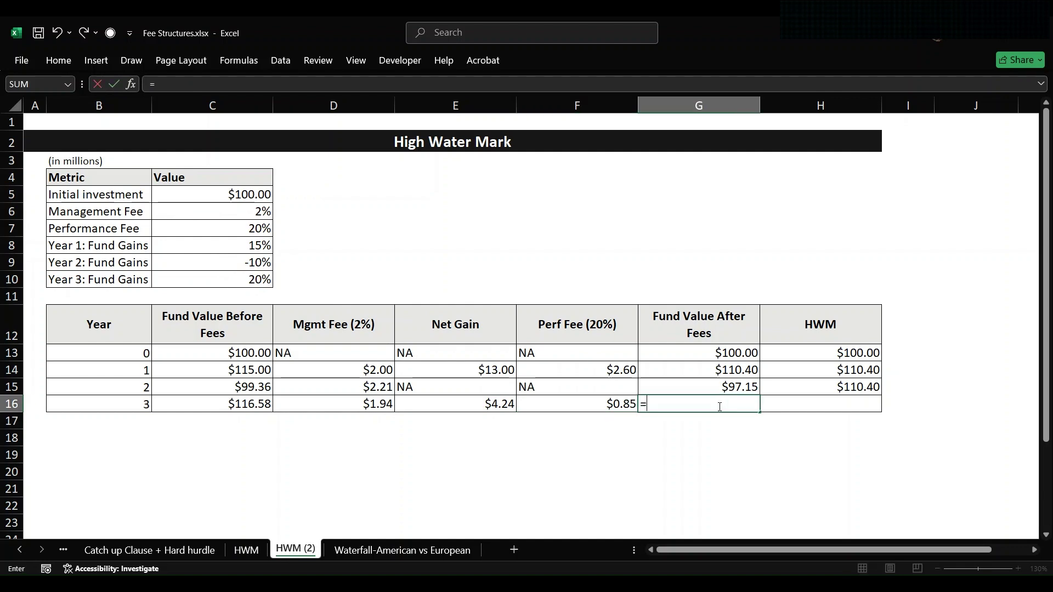
{"action": "left_click", "coordinate": [236, 405]}
{"action": "type", "text": "-"}
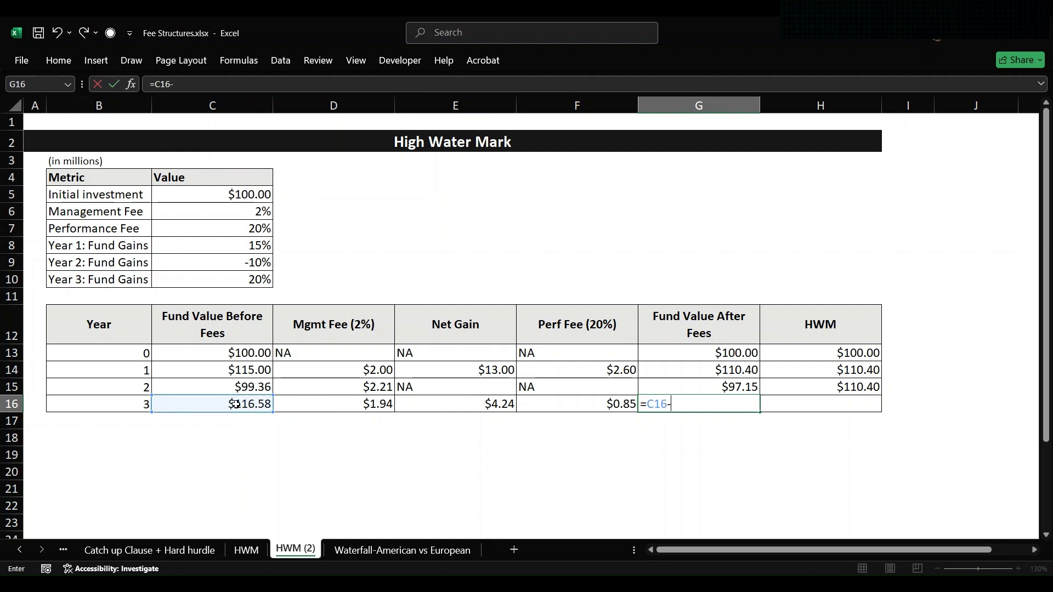
{"action": "left_click", "coordinate": [360, 404]}
{"action": "type", "text": "-"}
{"action": "left_click", "coordinate": [582, 404]}
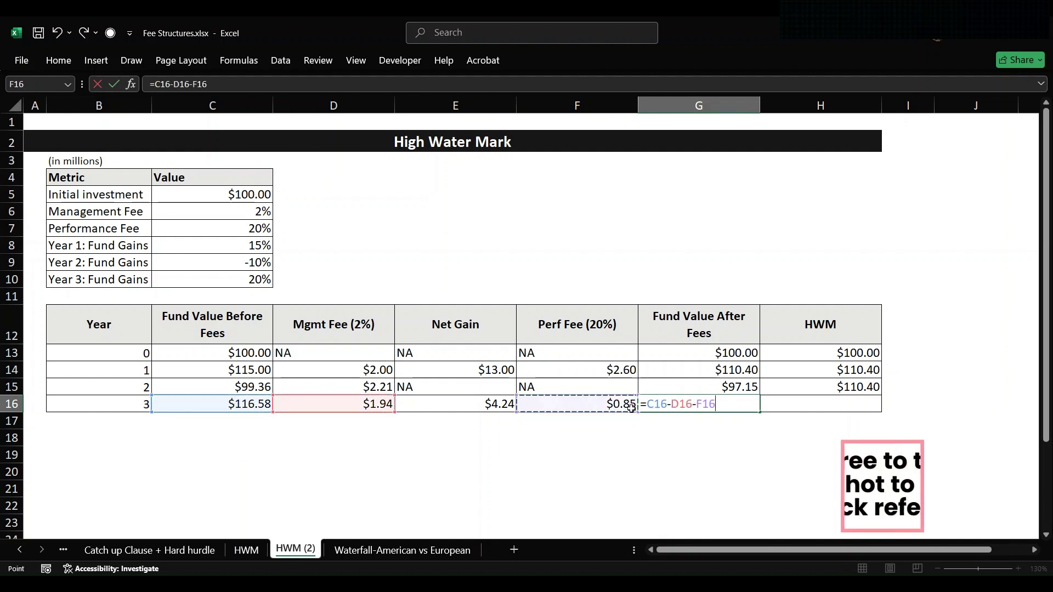
{"action": "key", "text": "Return"}
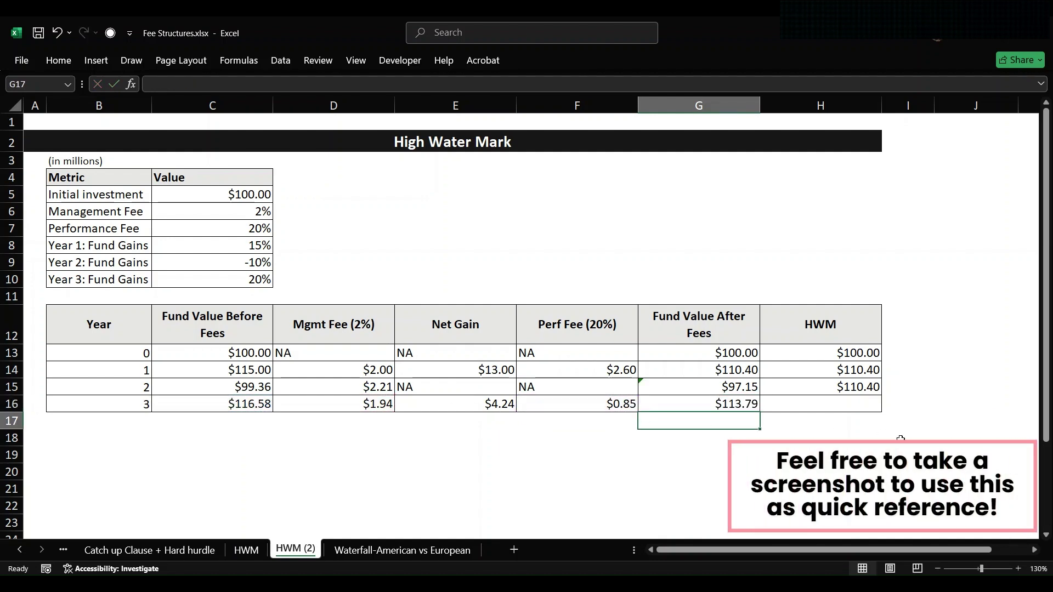
Set the Year 3 high water mark in H16 to the Year 3 fund value after fees with the formula =G16.
{"action": "left_click", "coordinate": [713, 403]}
{"action": "left_click", "coordinate": [823, 389]}
{"action": "left_click", "coordinate": [803, 405]}
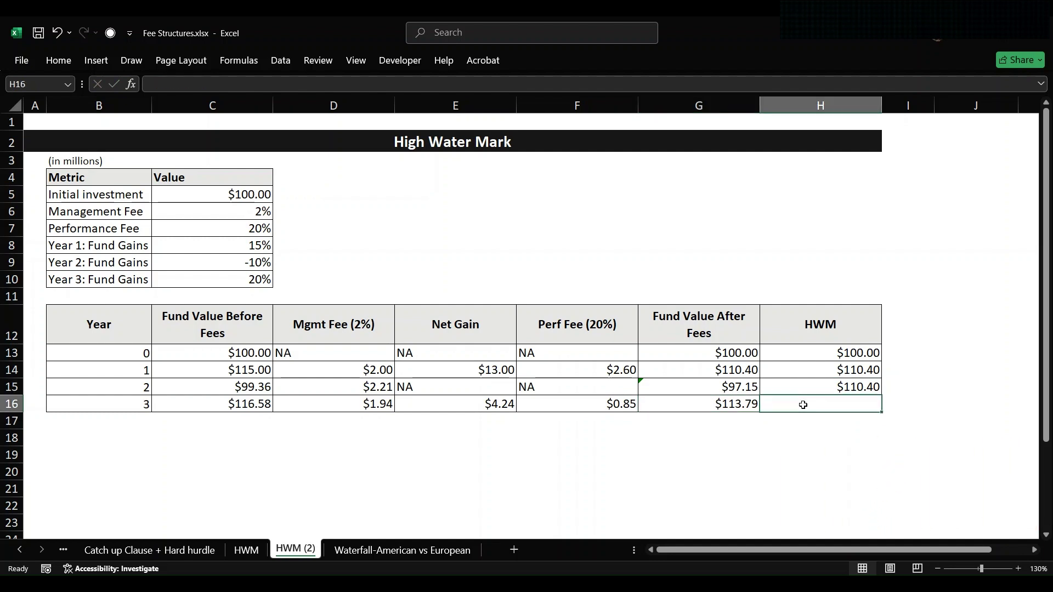
{"action": "type", "text": "="}
{"action": "left_click", "coordinate": [738, 406]}
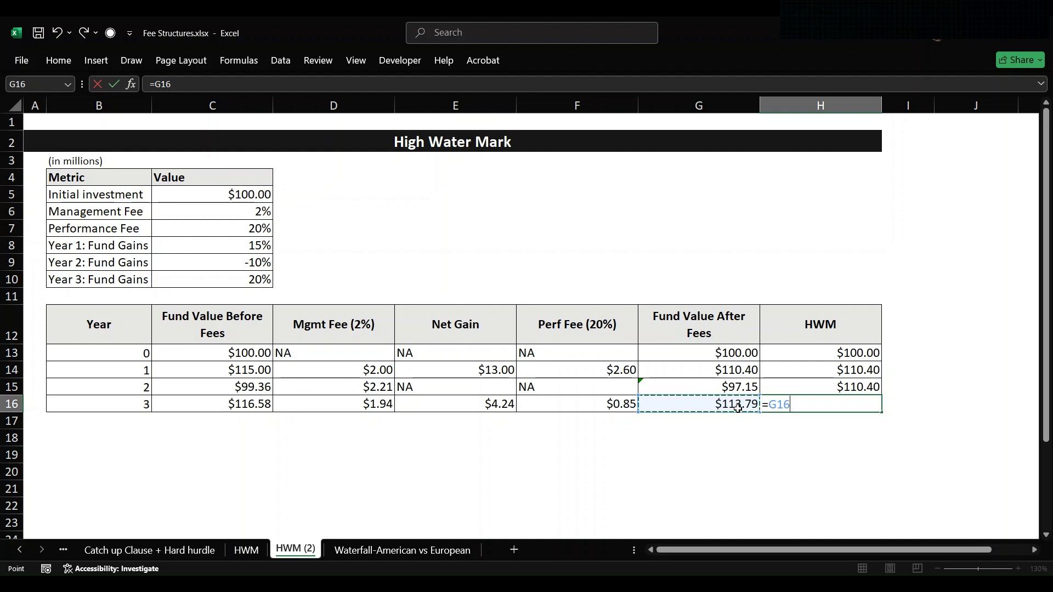
{"action": "key", "text": "Return"}
{"action": "left_click", "coordinate": [841, 406]}
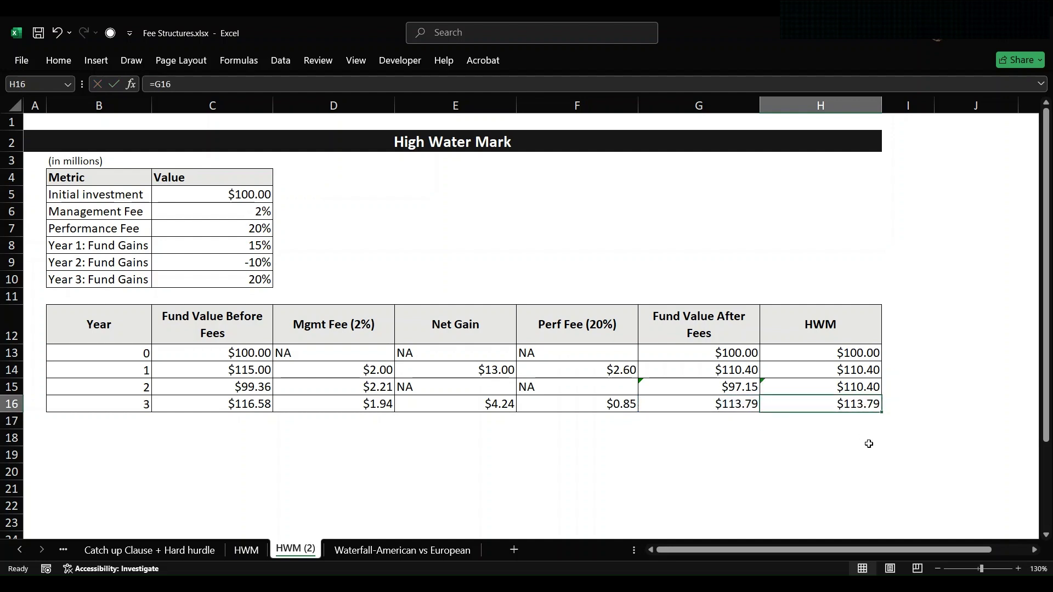